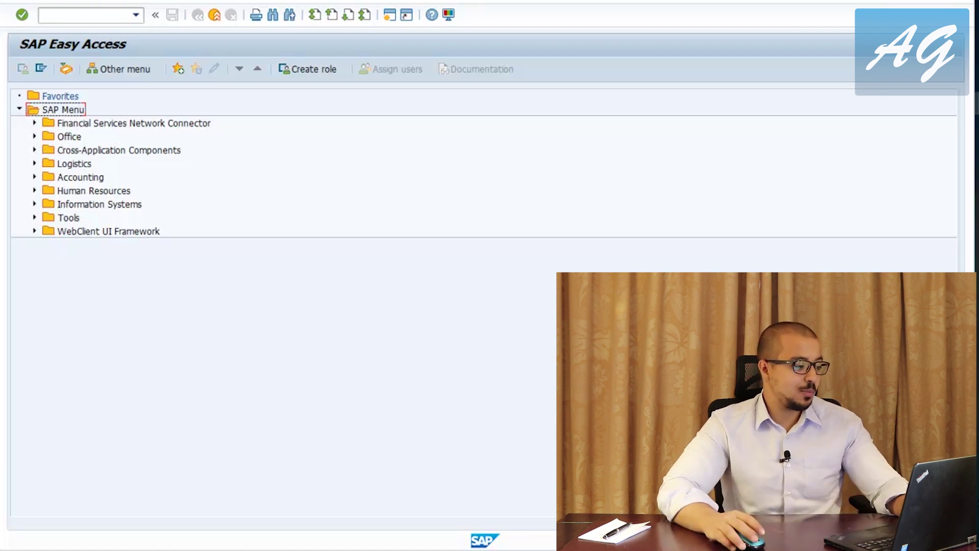
Run transaction MM03 and display the Accounting and Costing views of material 191 for plant 1110.
click(95, 15)
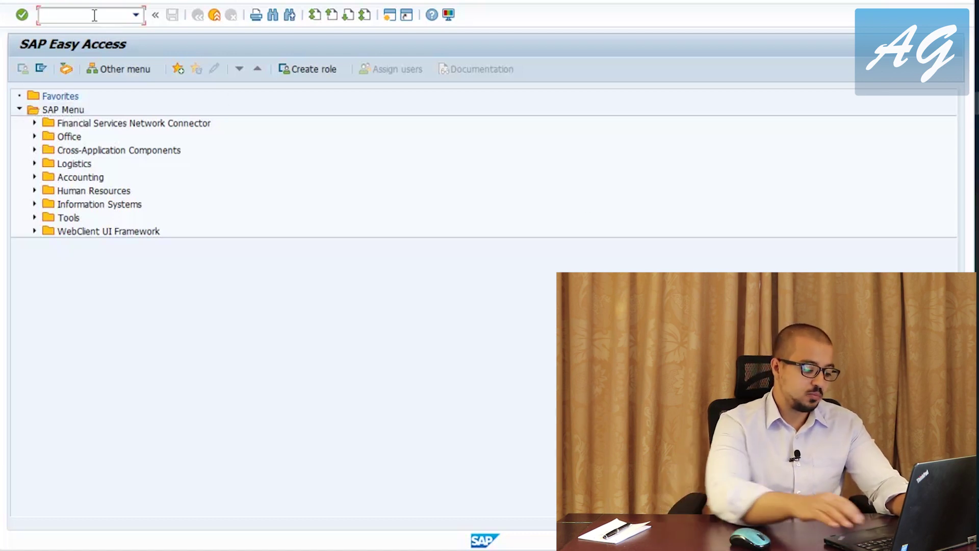
text(mm03)
key(Return)
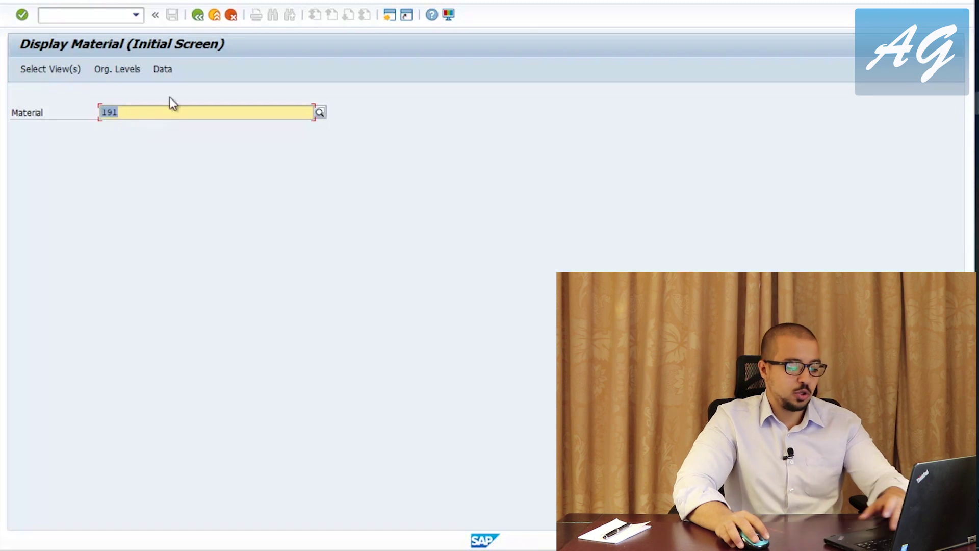
key(Return)
scroll(280, 251, down, 4)
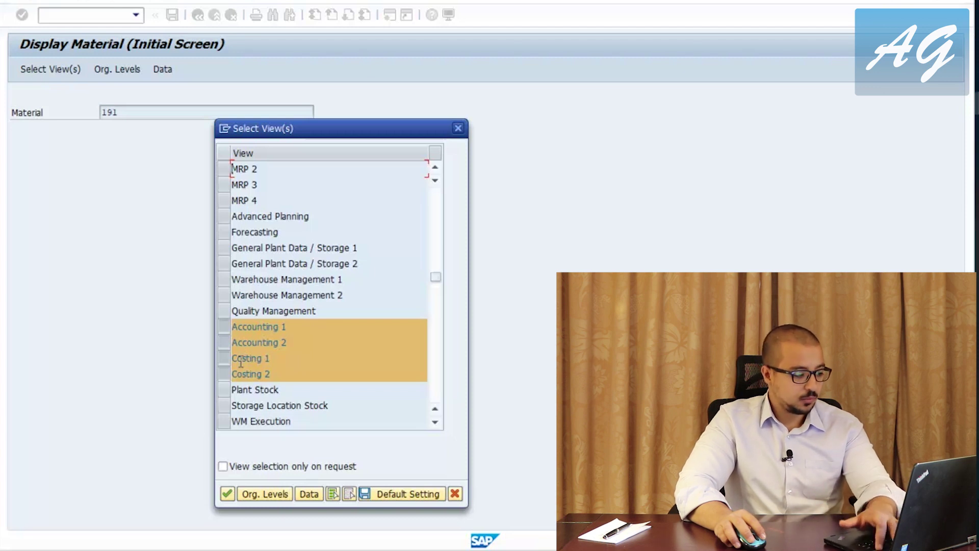
key(Return)
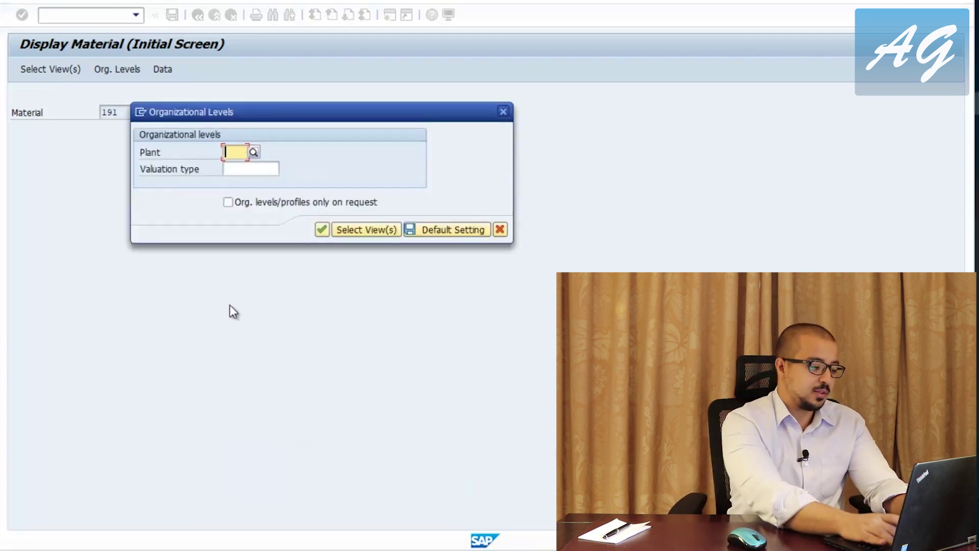
text(1110)
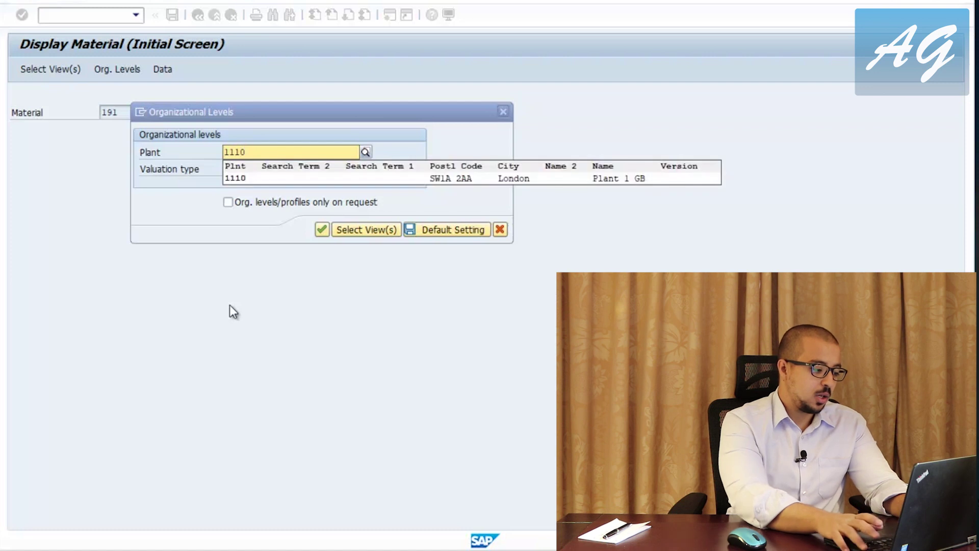
key(Return)
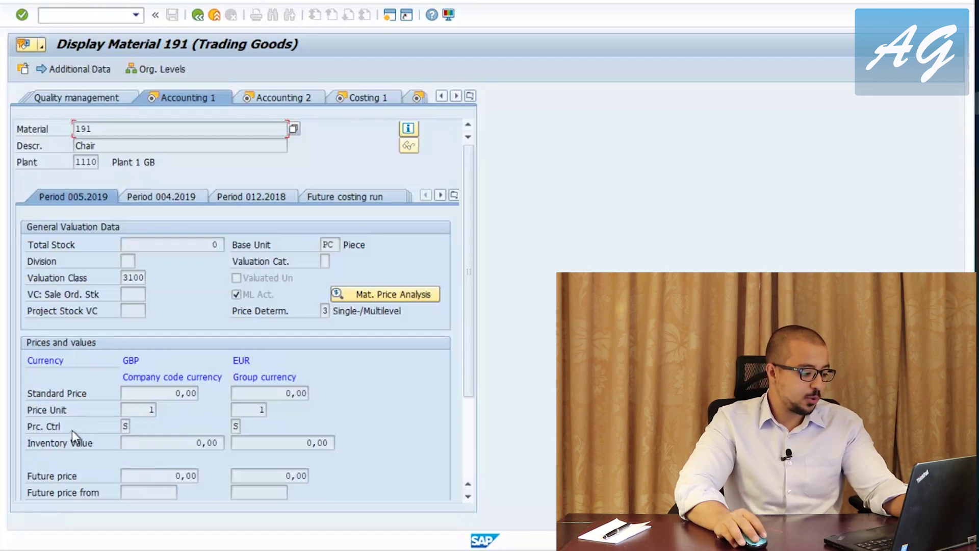
Examine the price control and price determination in Accounting 1 and the profit center in Costing 1.
click(124, 426)
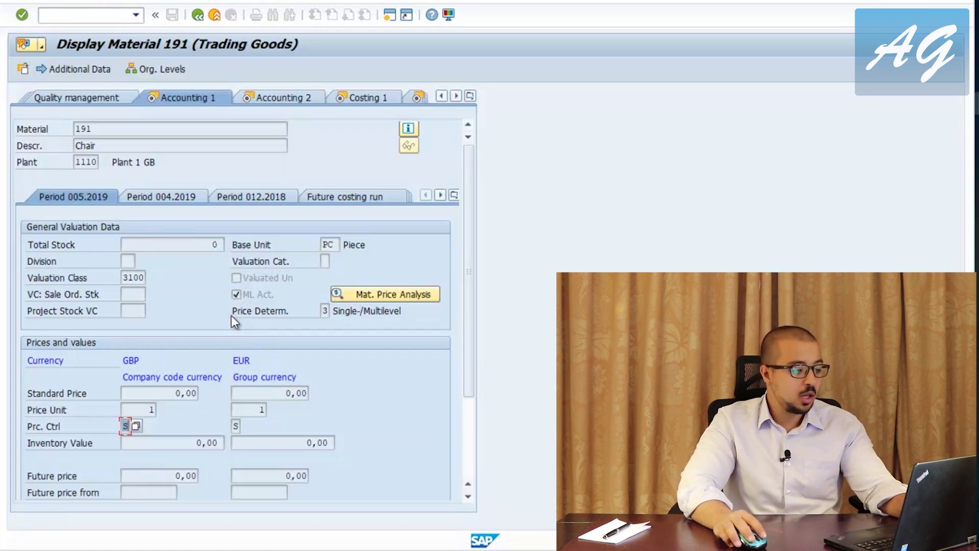
click(326, 309)
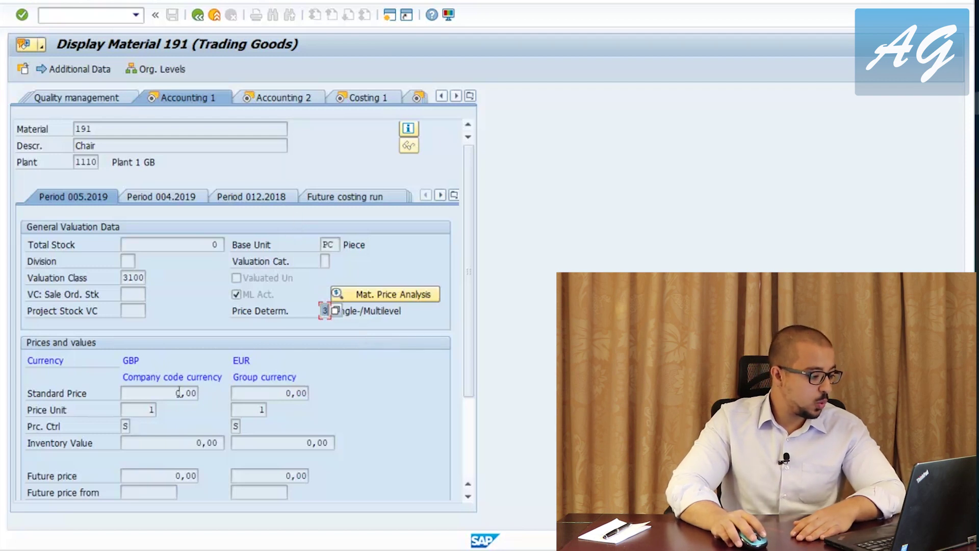
click(352, 97)
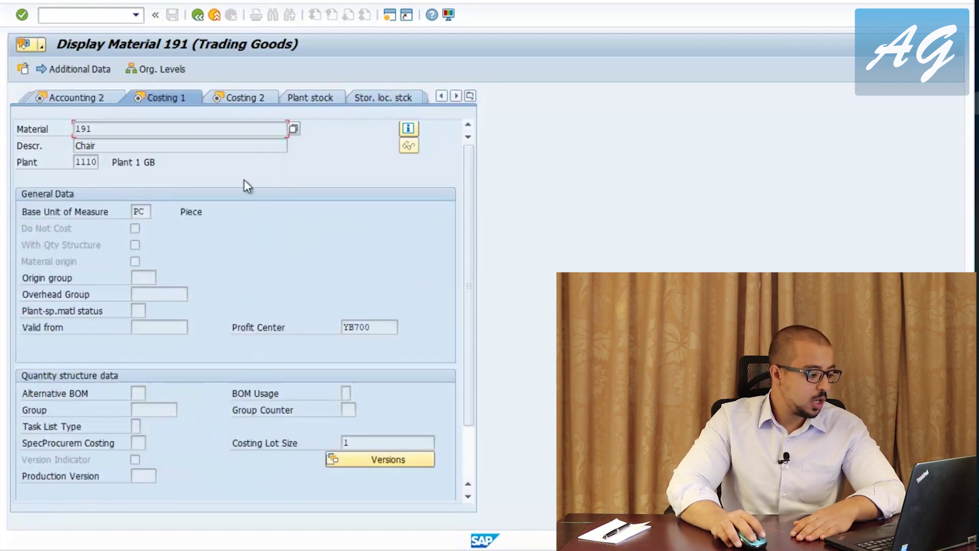
double_click(385, 325)
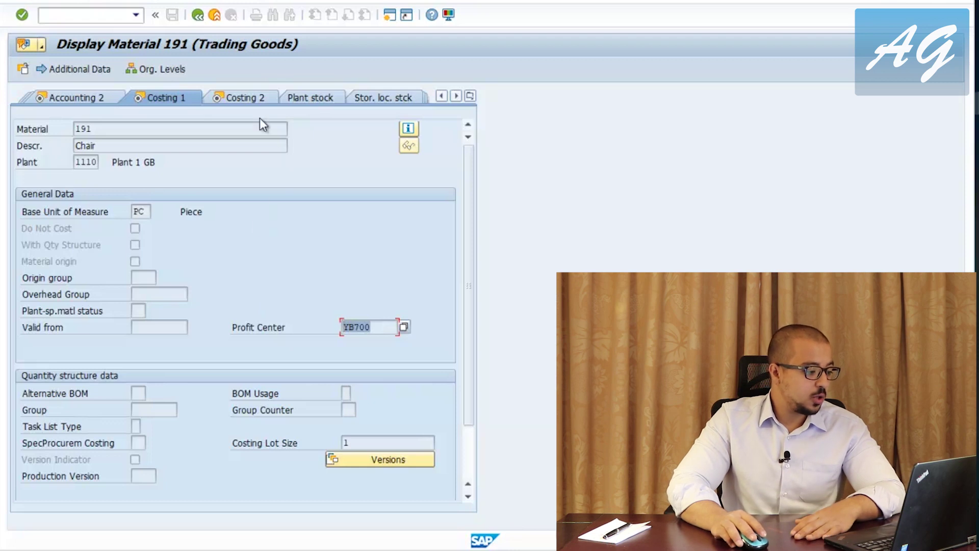
Examine the price control, Planned price 1 and Planned price date 1 of the material in Costing 2.
click(244, 99)
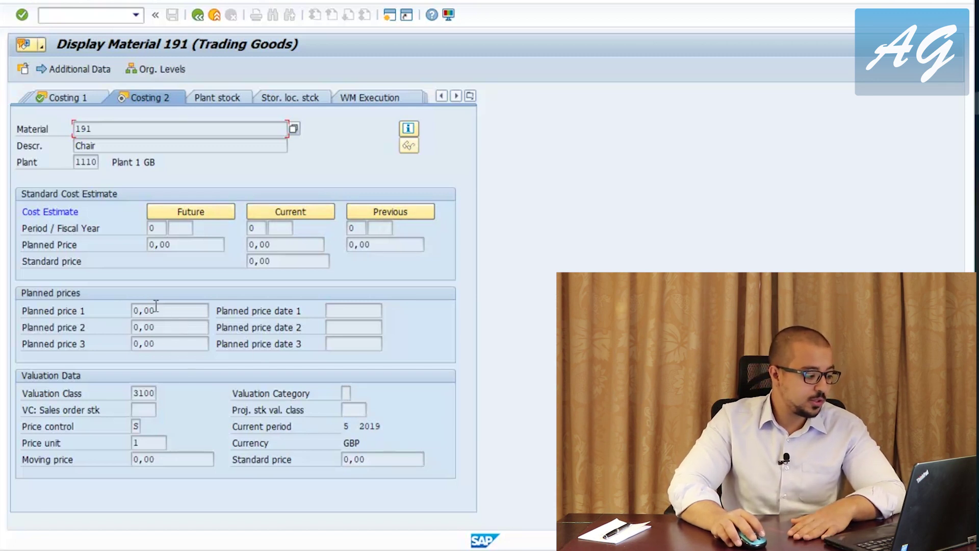
click(135, 425)
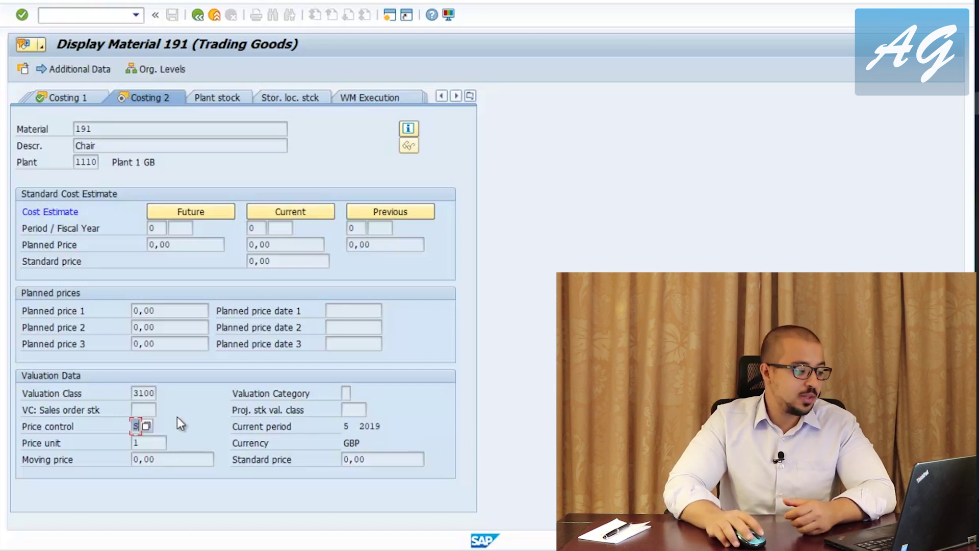
click(172, 313)
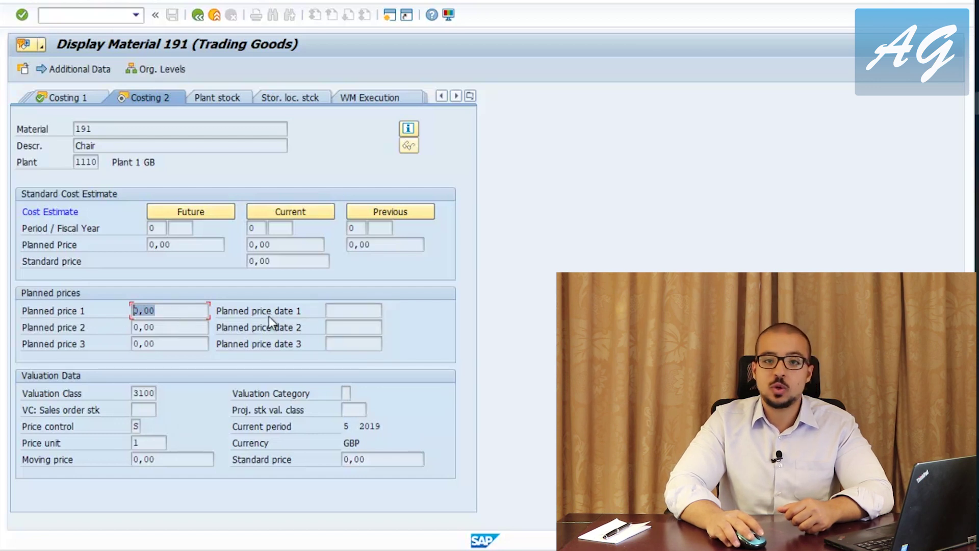
click(168, 314)
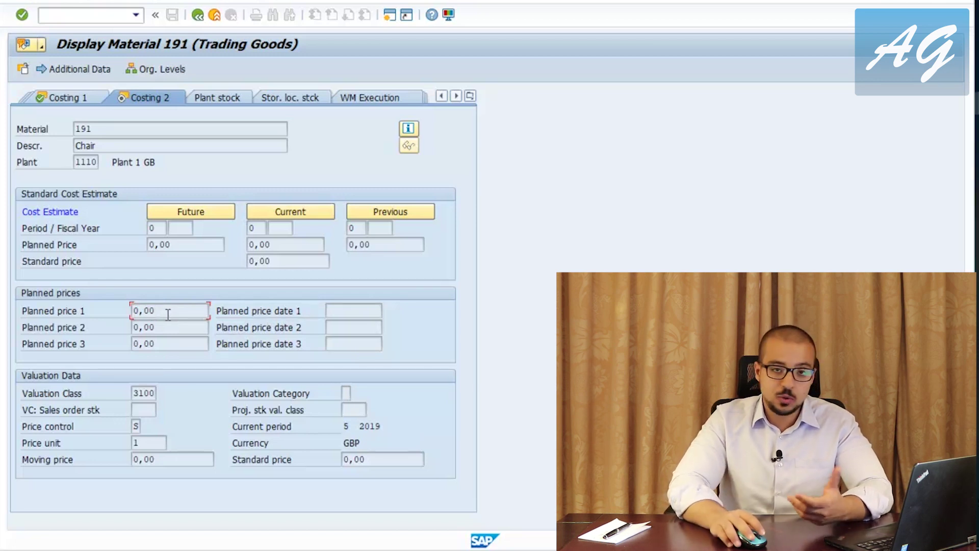
drag(170, 309, 137, 315)
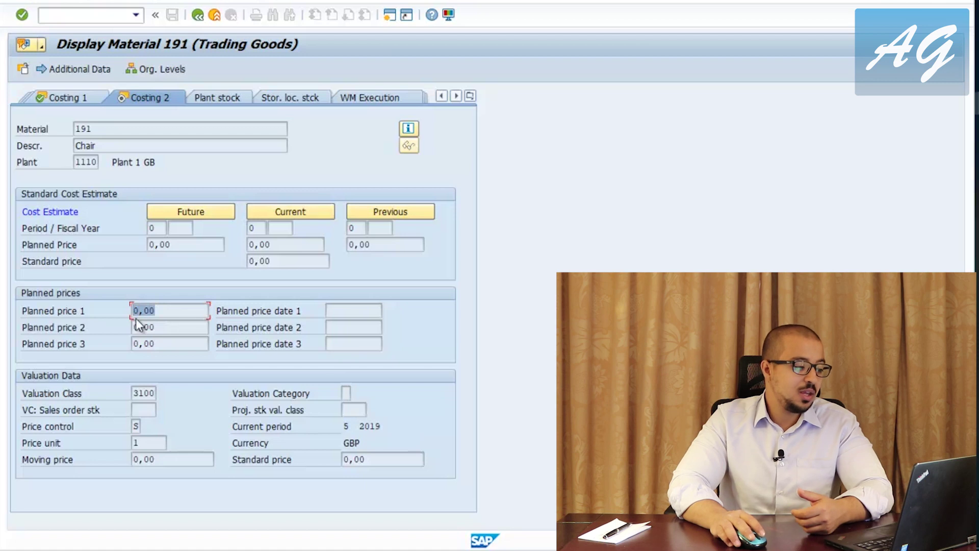
click(345, 313)
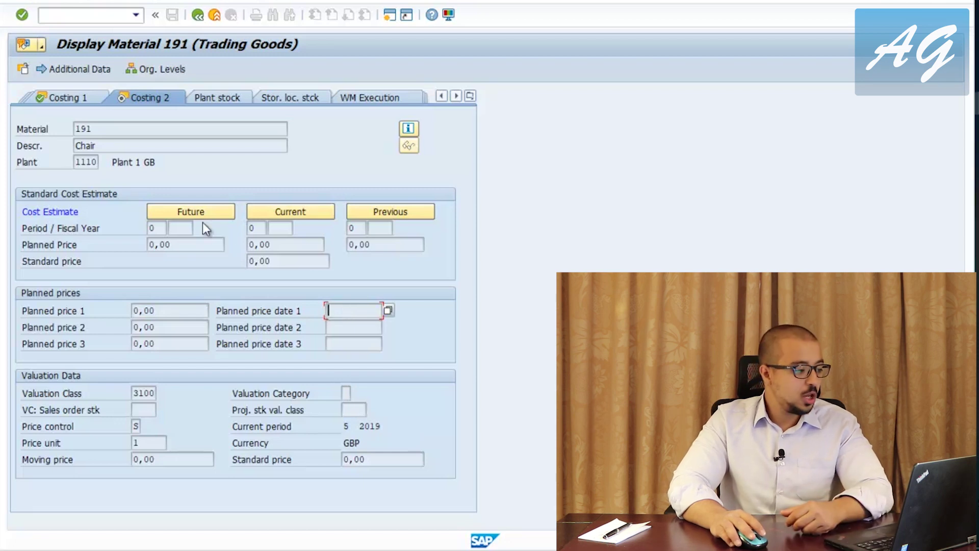
Switch to the Change Material transaction and open material 191's Accounting and Costing views for editing in plant 1110.
click(93, 15)
text(/n)
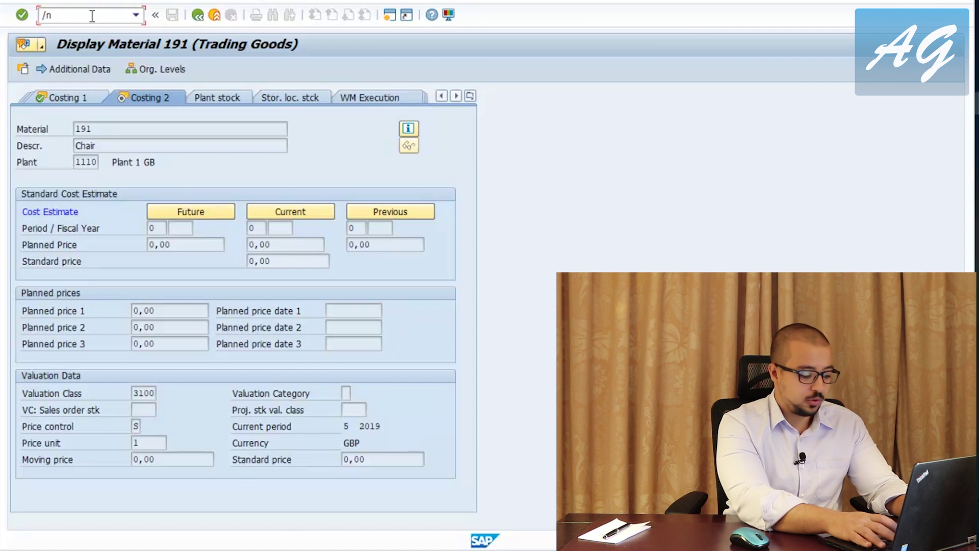
text(mm03)
key(Return)
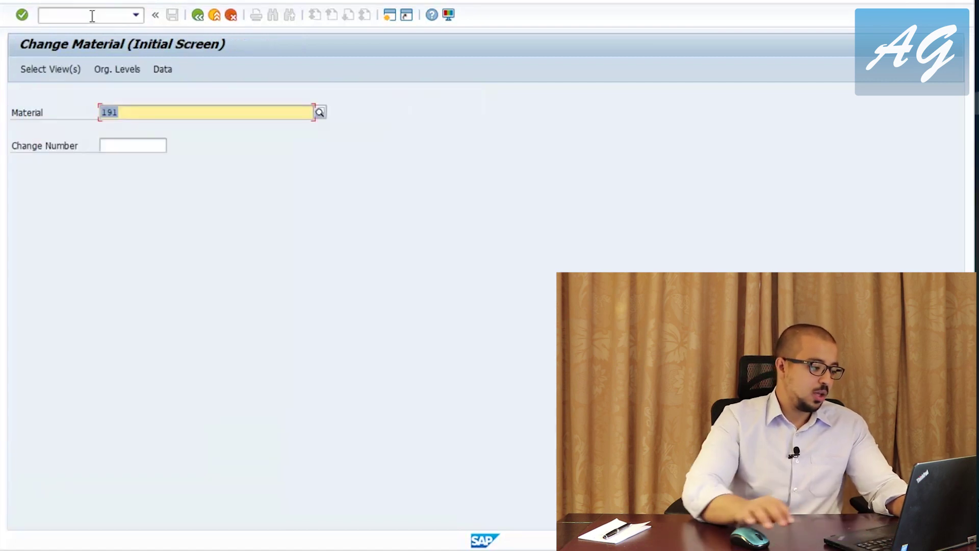
key(Return)
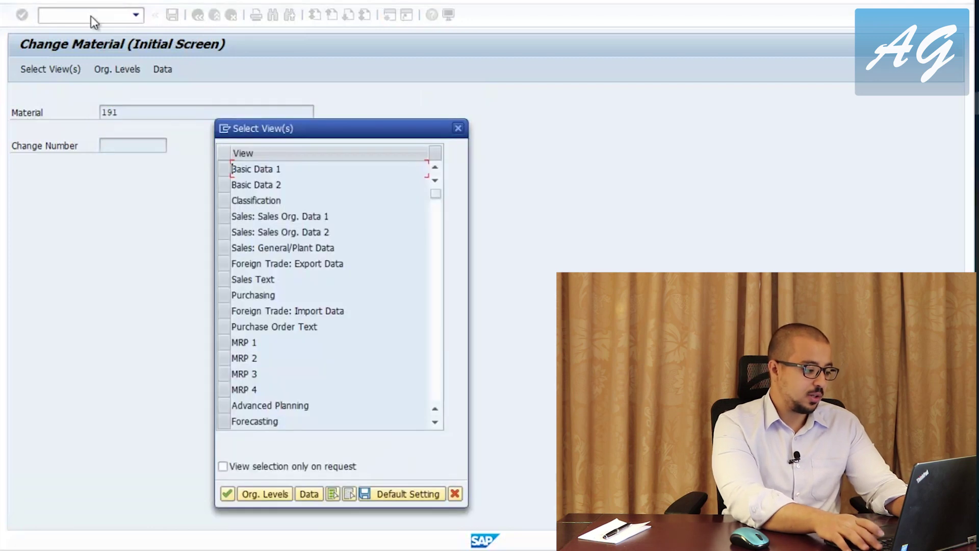
key(Return)
key(Return)
key(Return)
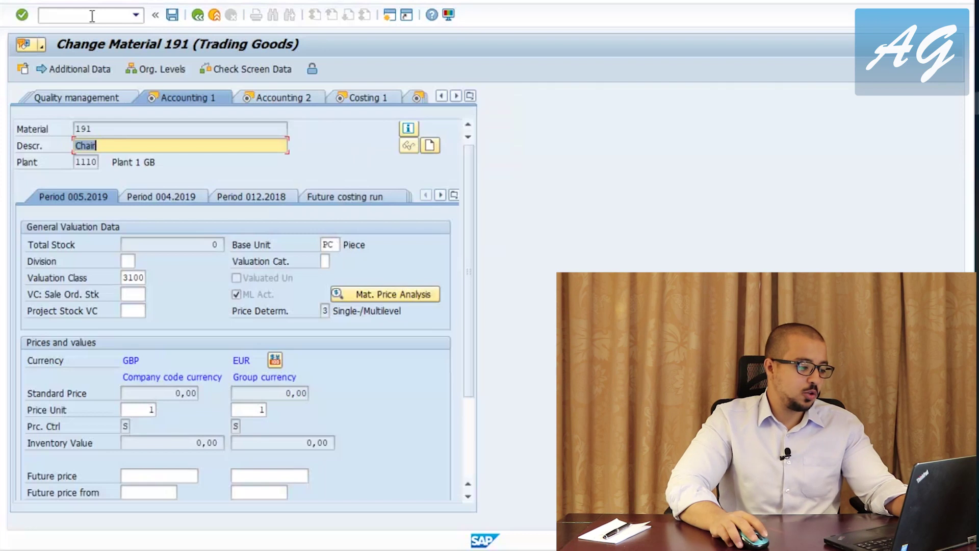
In Costing 2, set Planned price 1 to 7 with Planned price date 1 as 01052019, and save the material.
click(412, 95)
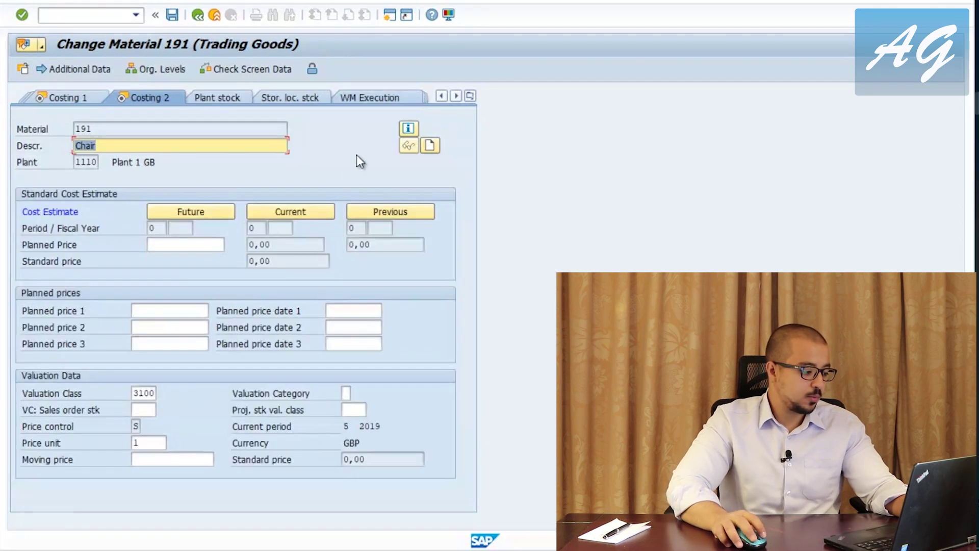
click(150, 308)
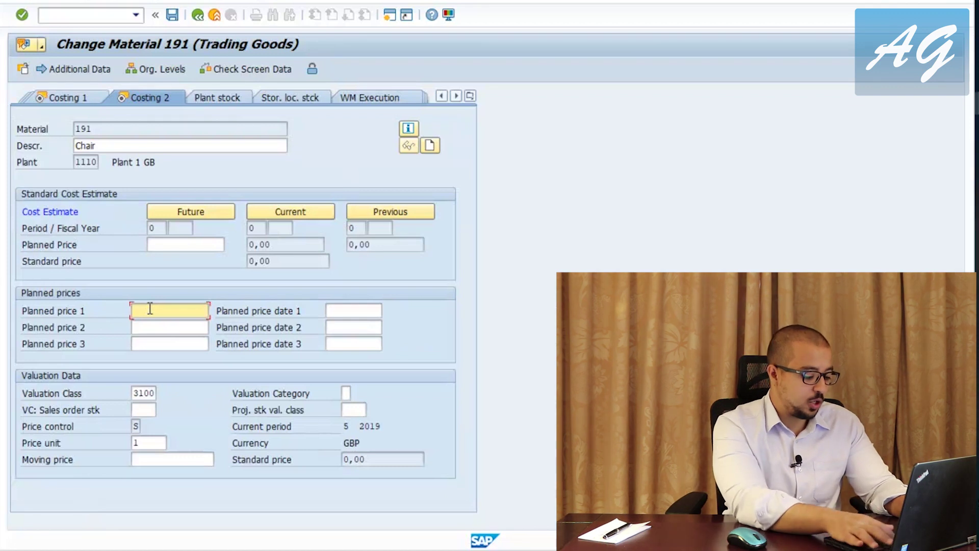
text(7)
key(Tab)
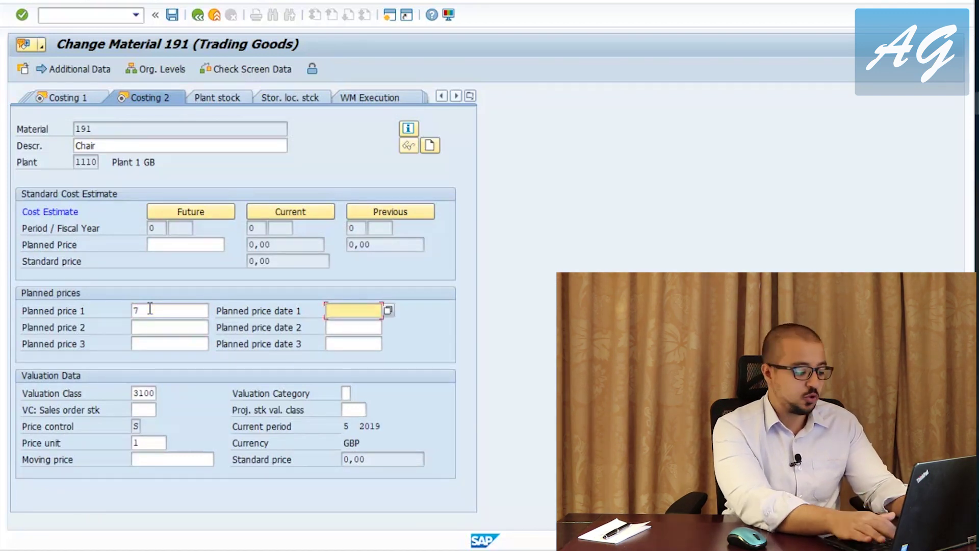
text(01052019)
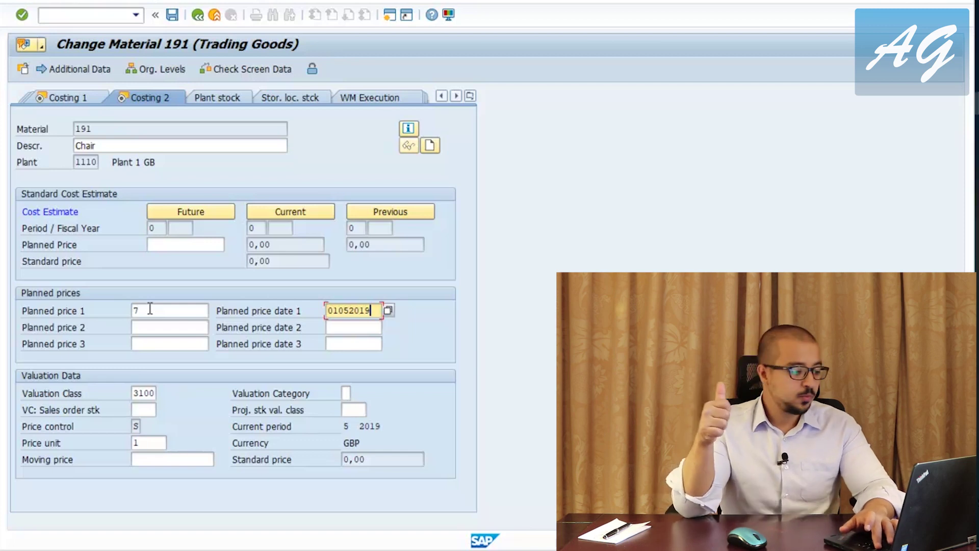
key(Return)
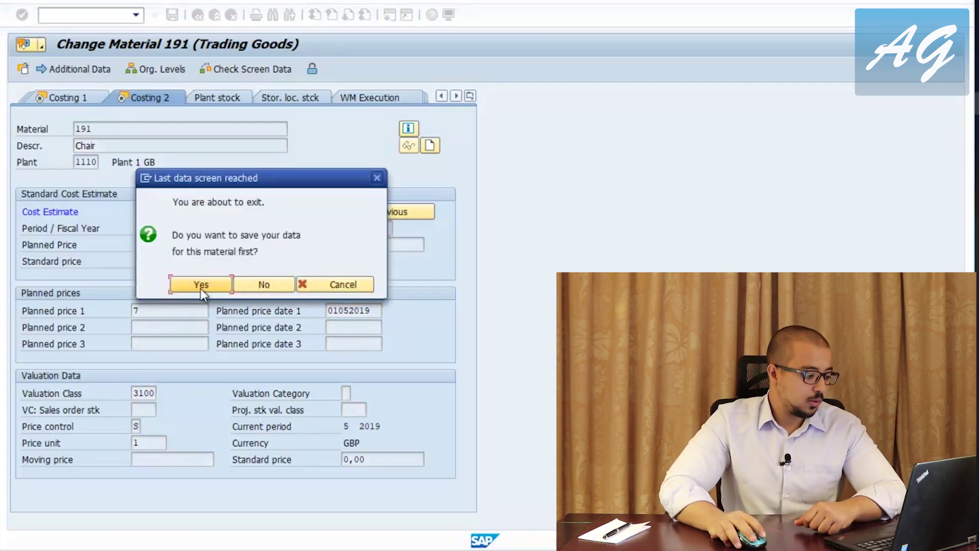
click(210, 282)
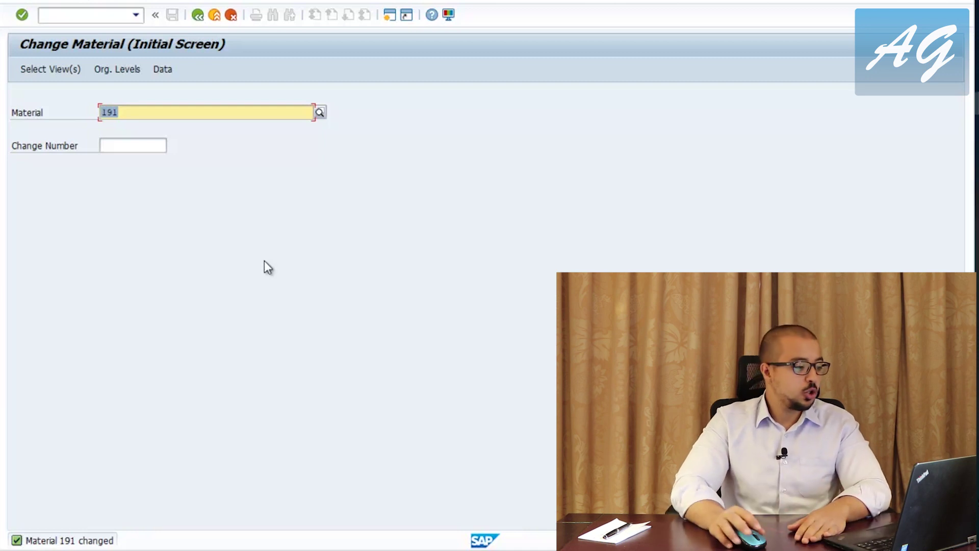
Leave the material change and run transaction CK11N to create a material cost estimate with quantity structure.
click(108, 17)
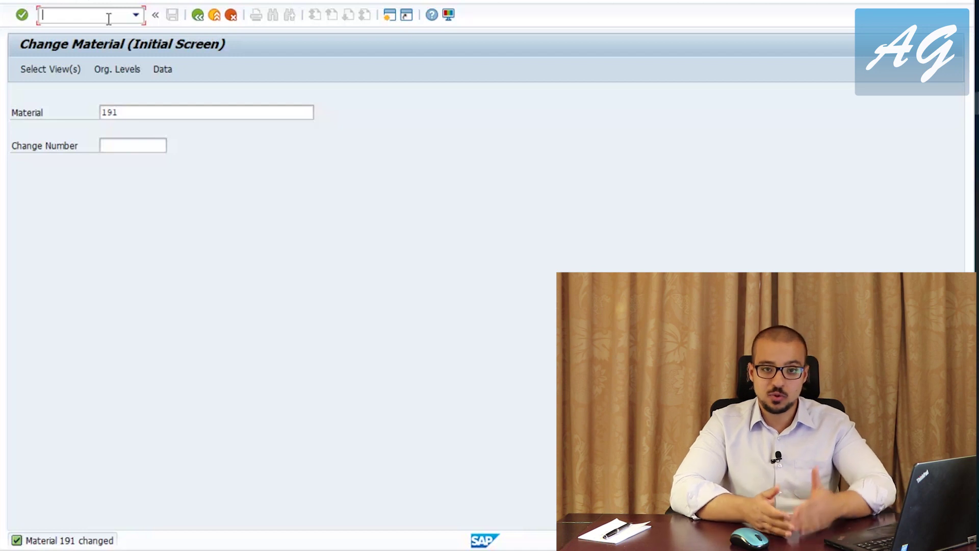
text(/n)
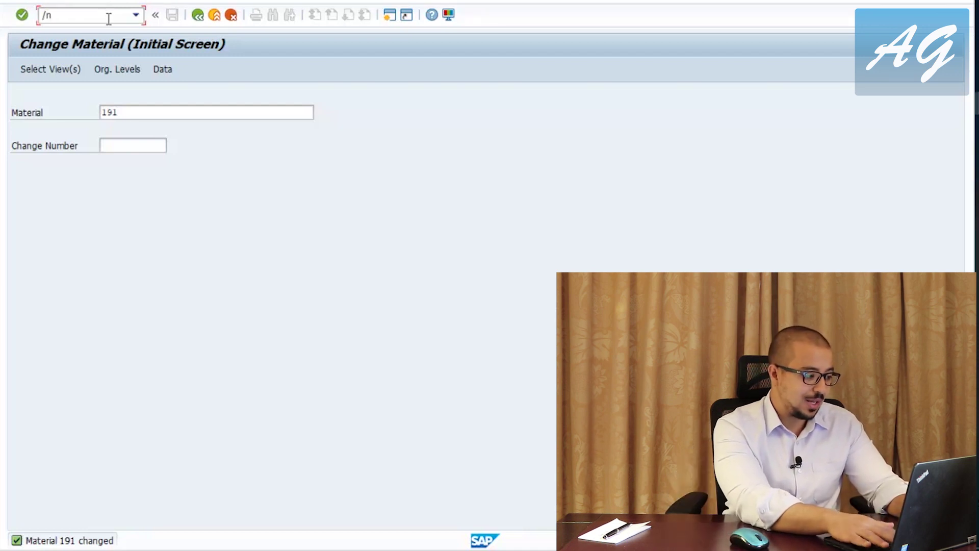
text(ck11n)
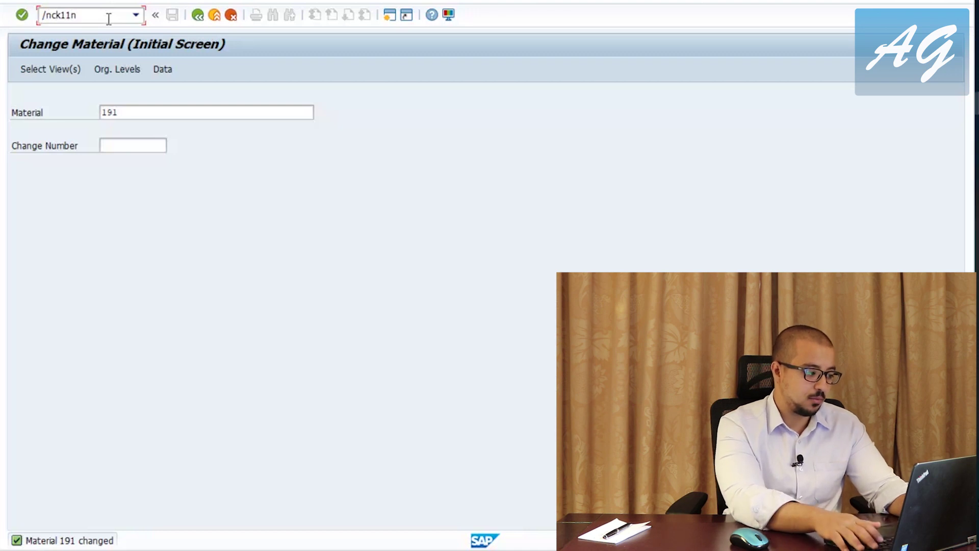
key(Return)
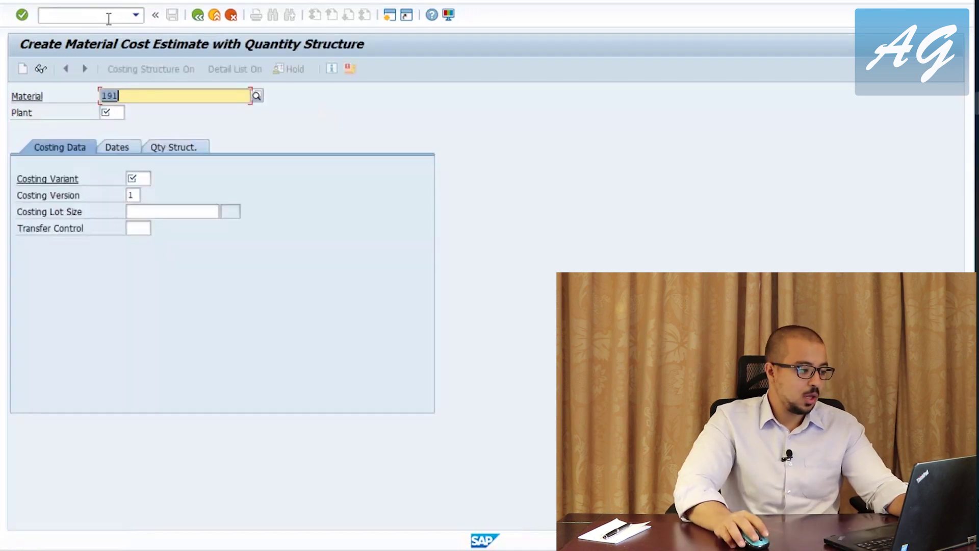
Open a second session and locate CK11N - Create in the SAP menu under Product Cost Planning, Material Costing, Cost Estimate with Quantity Structure.
click(395, 15)
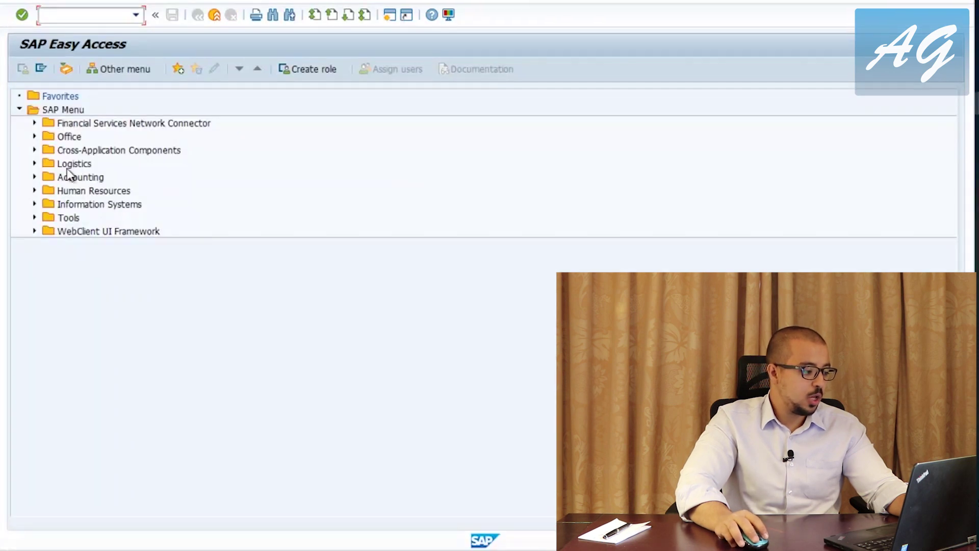
click(34, 177)
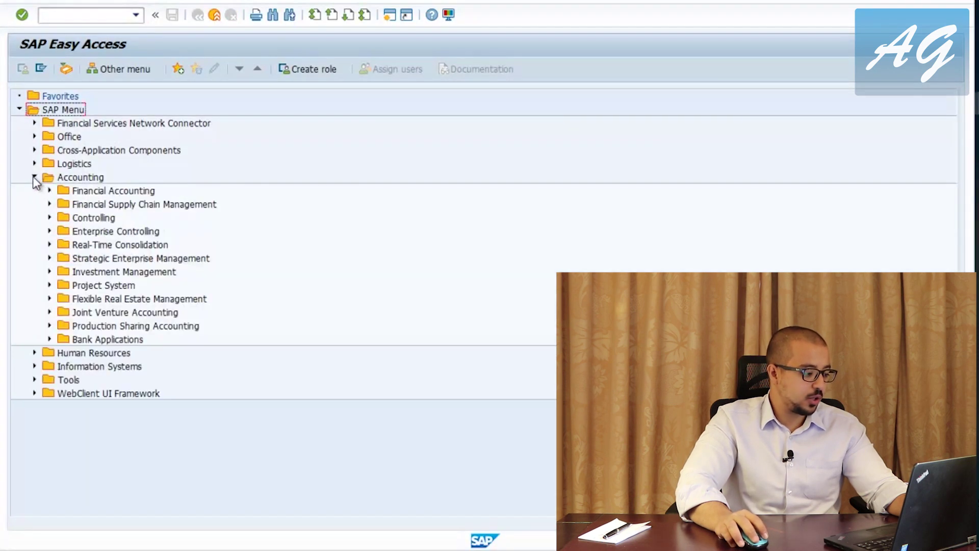
click(50, 217)
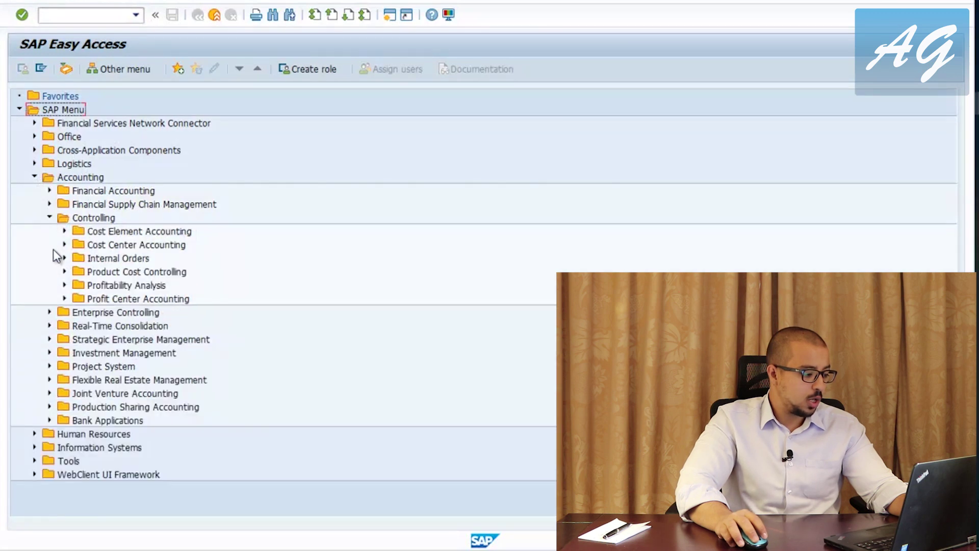
click(65, 271)
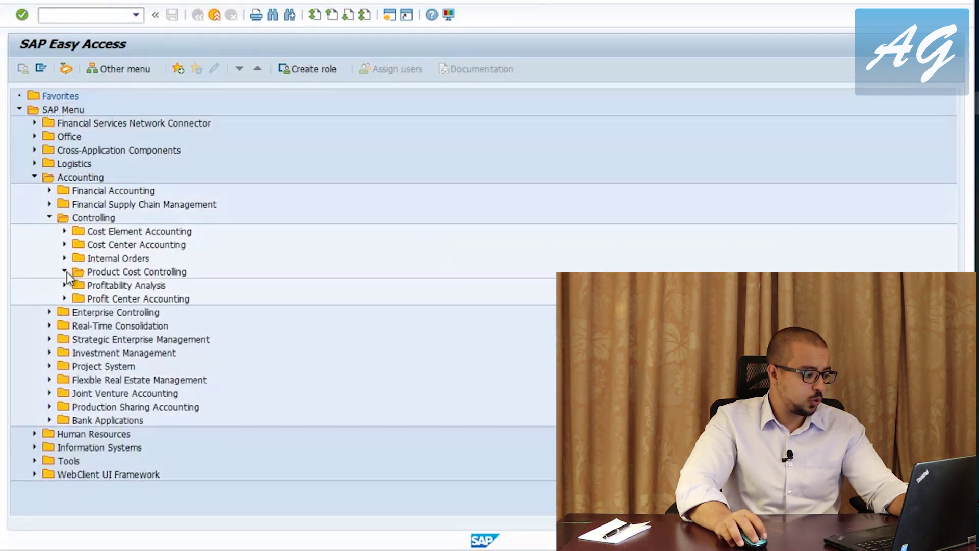
click(79, 285)
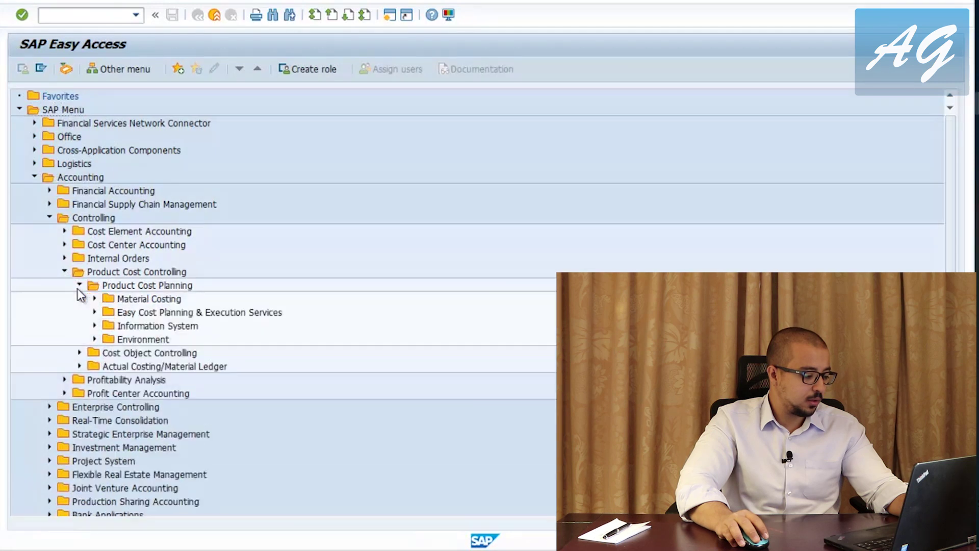
click(95, 299)
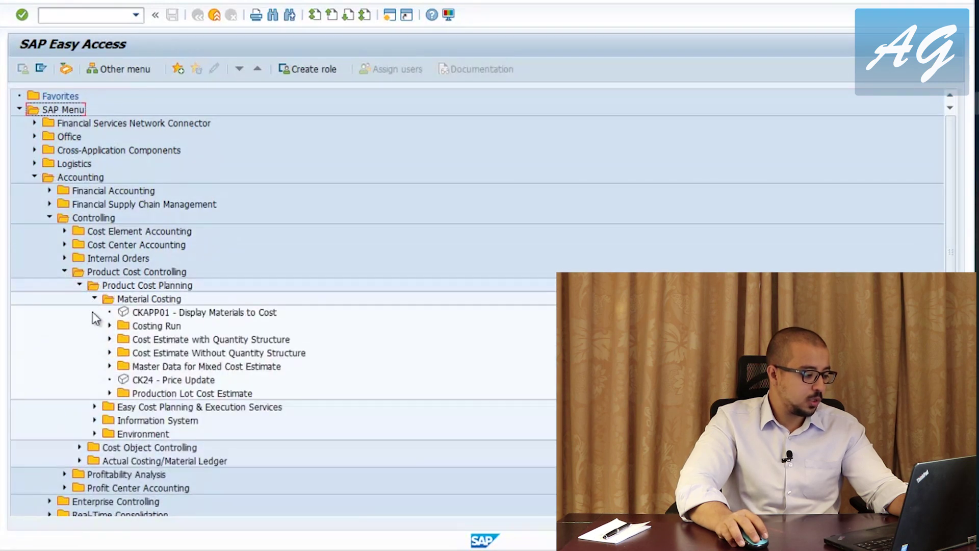
click(110, 339)
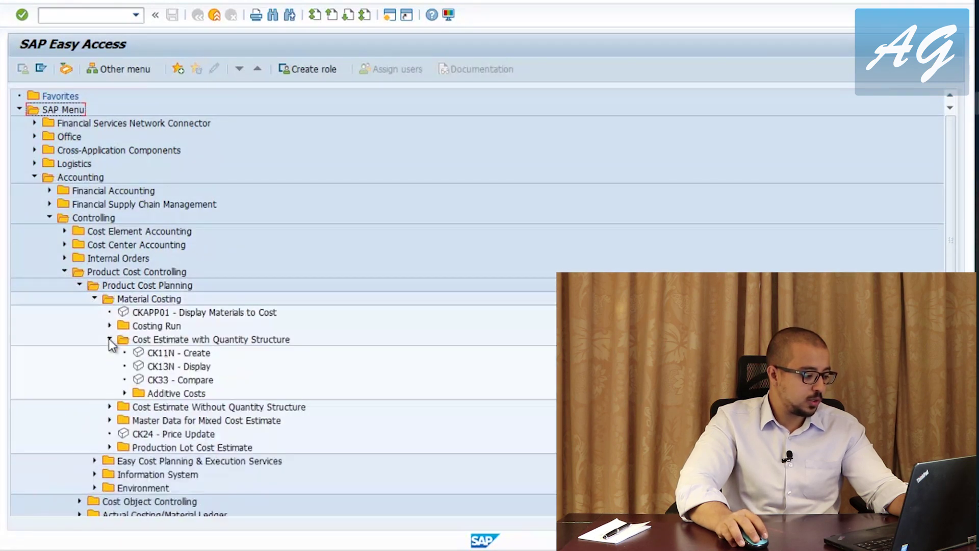
click(171, 354)
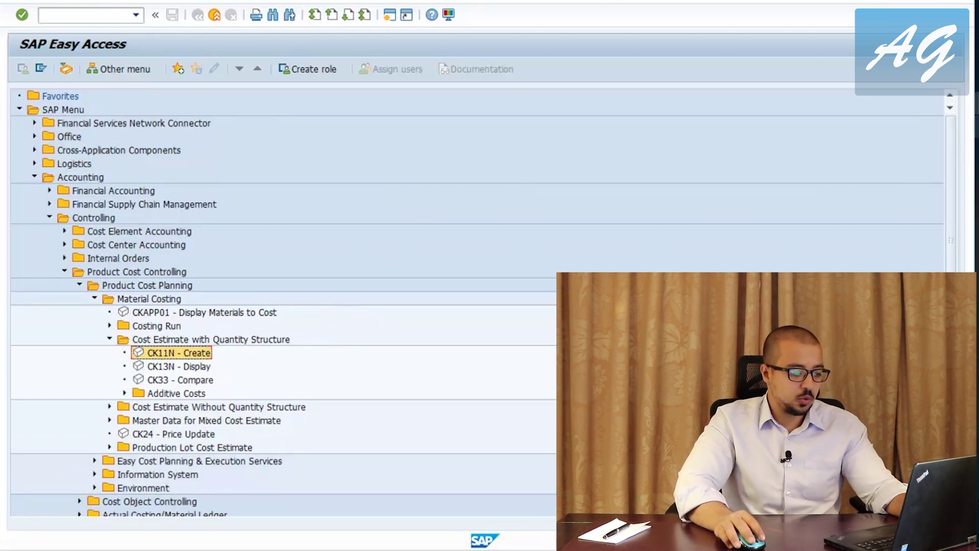
Return to the cost estimate session and enter plant 1110 for material 191.
mouse_move(975, 148)
click(887, 171)
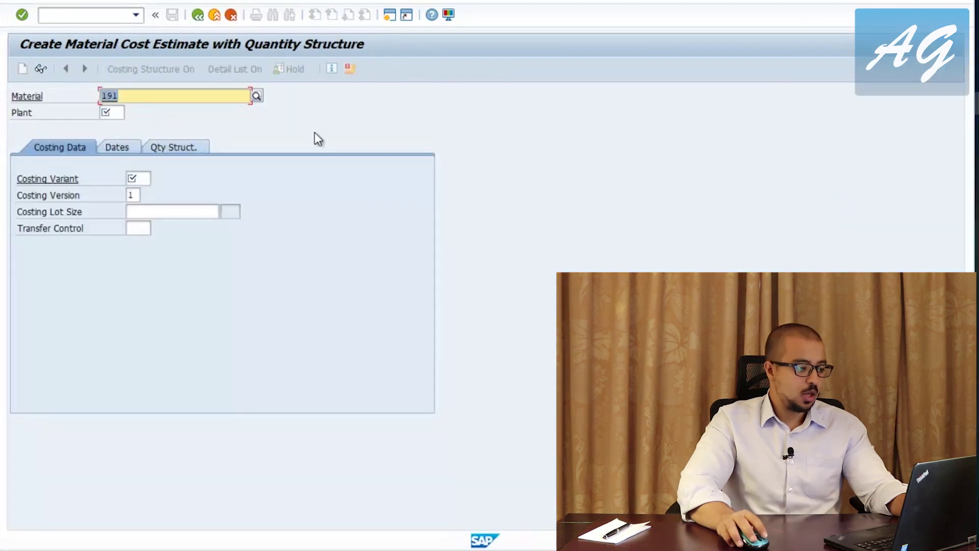
click(117, 111)
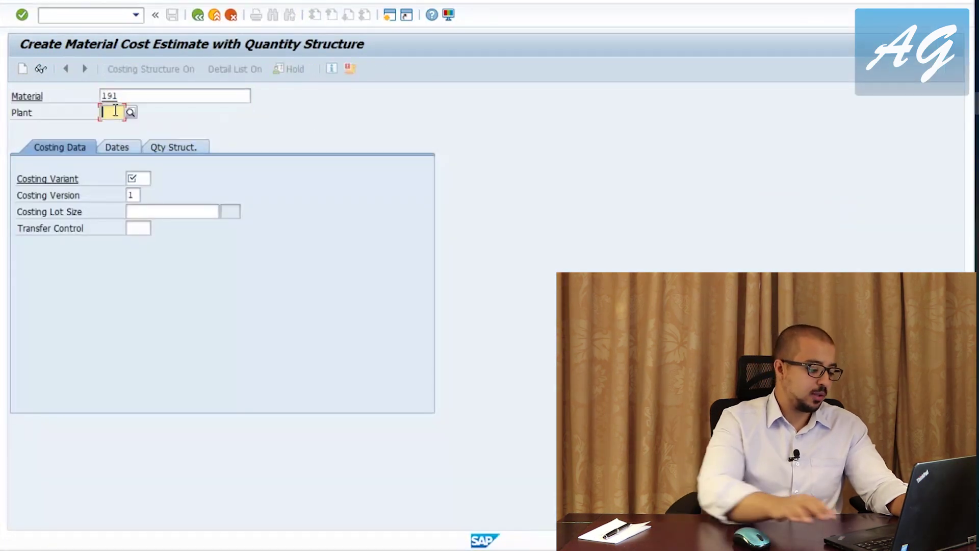
text(1110)
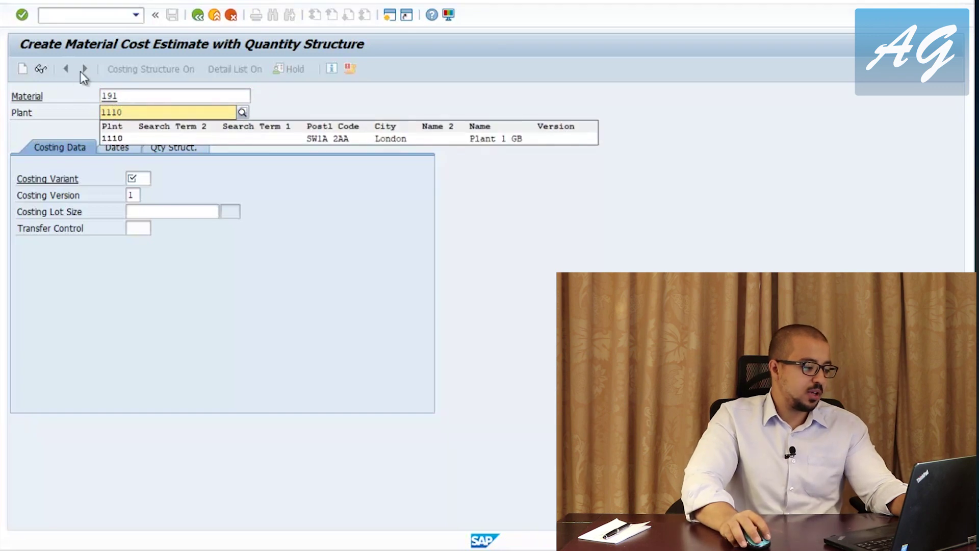
click(123, 92)
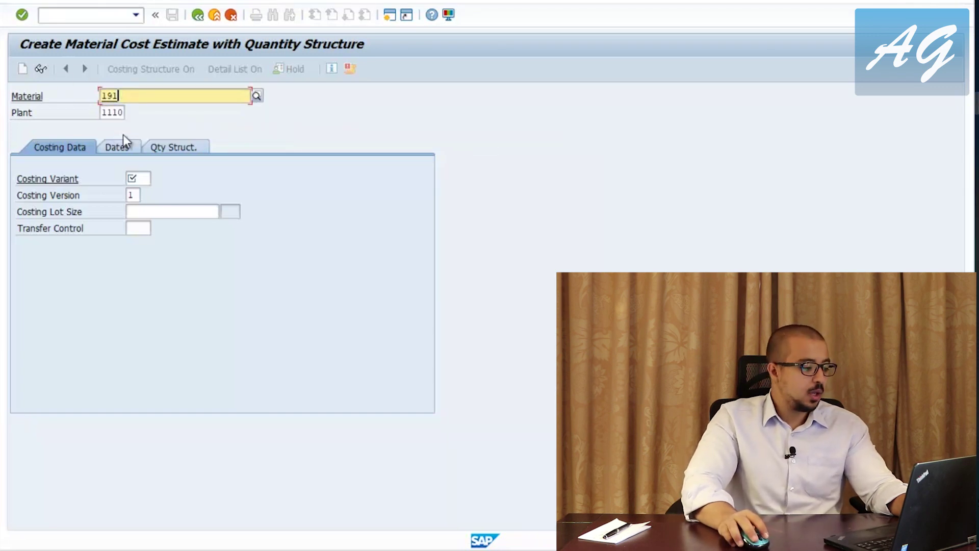
Set the costing variant to PPC1 and the costing version to 1.
click(148, 178)
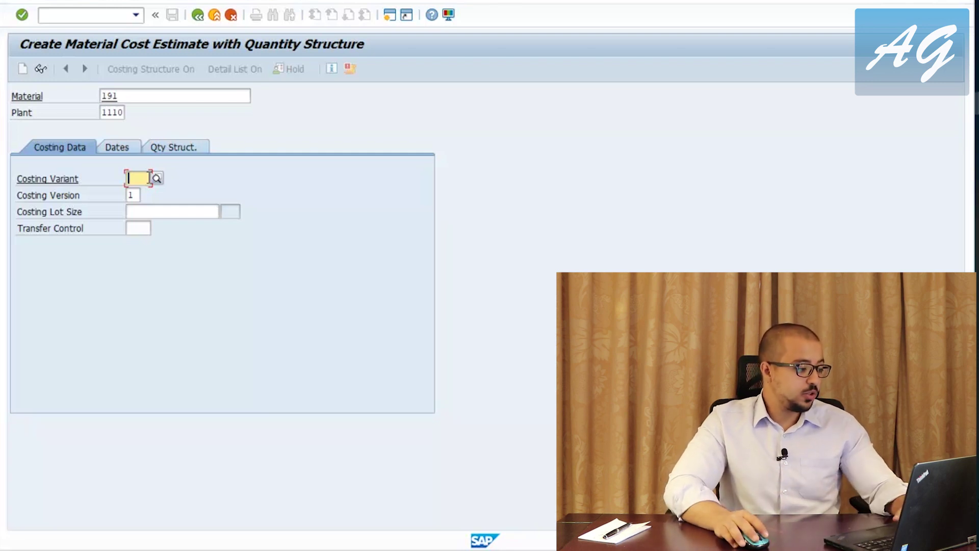
text(p)
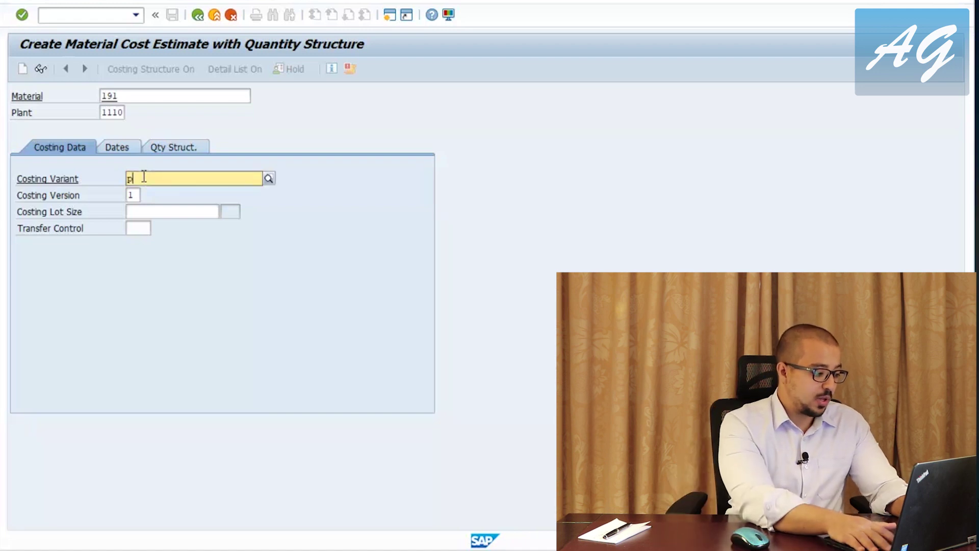
text(pc1)
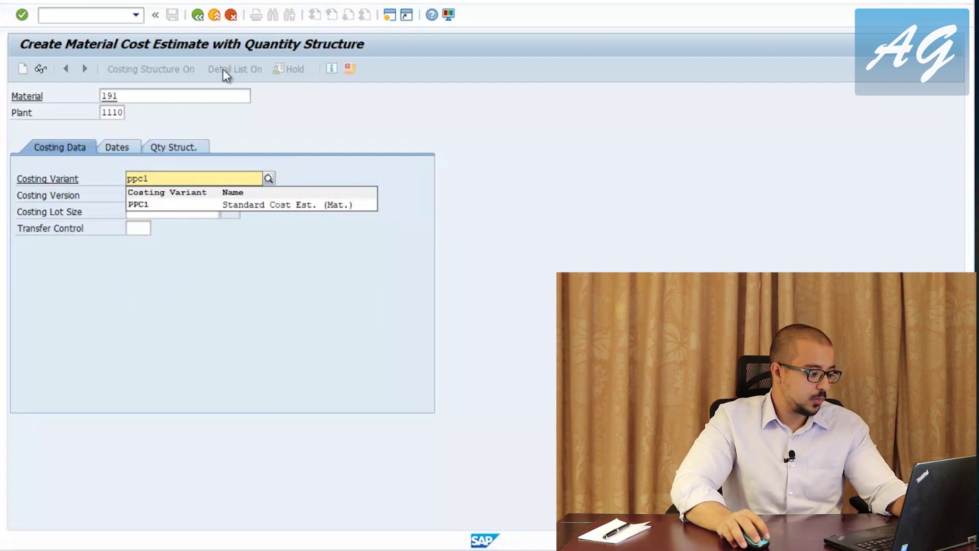
click(132, 195)
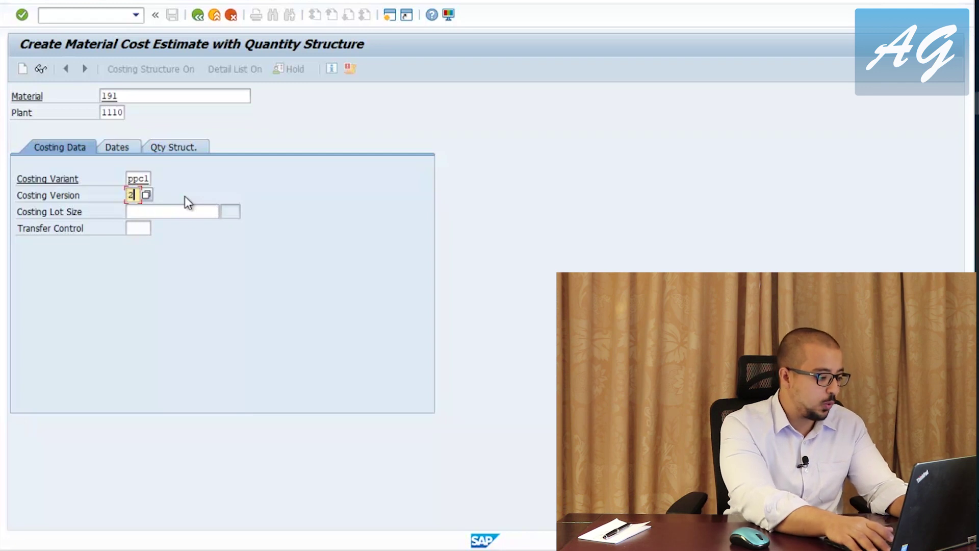
text(1)
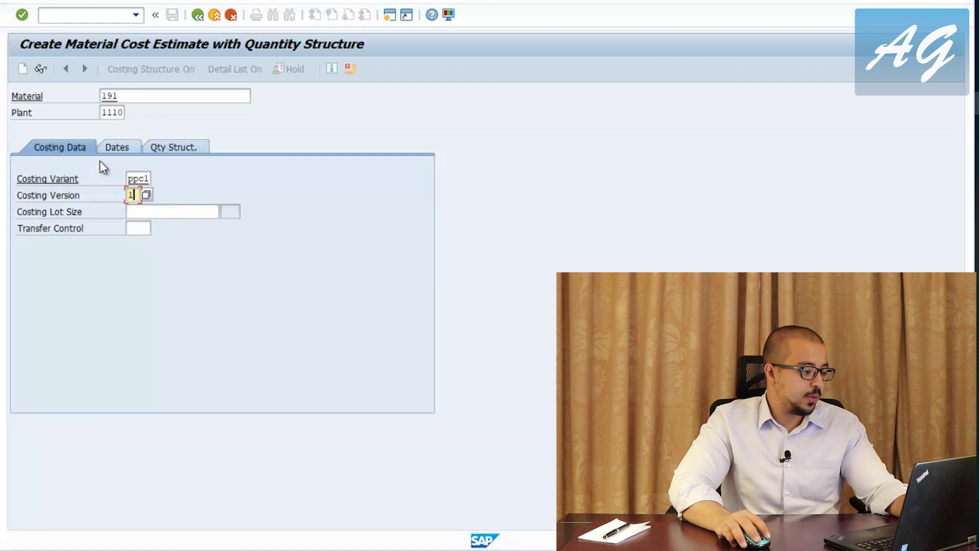
Bring up the costing dates for the material and set Costing Date From to 12052018.
click(117, 146)
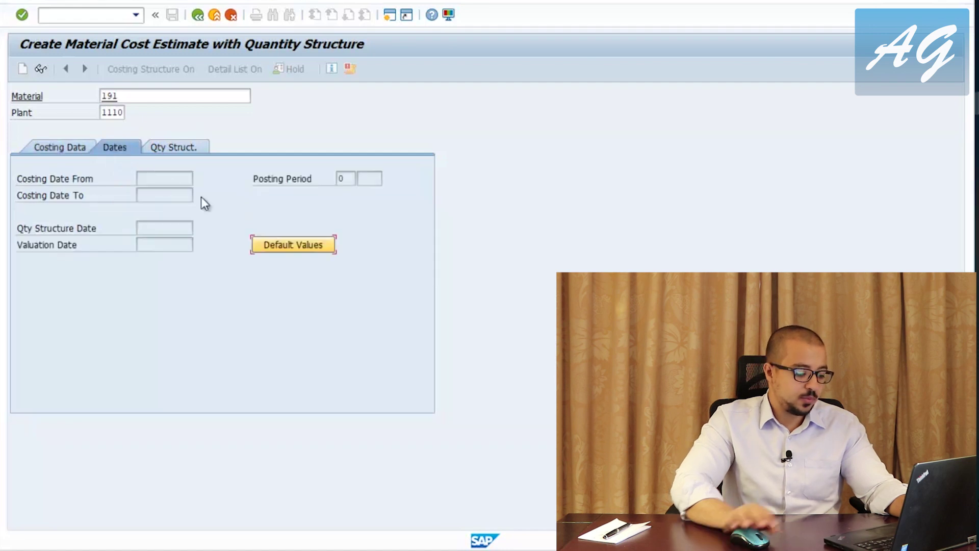
key(Return)
key(Return)
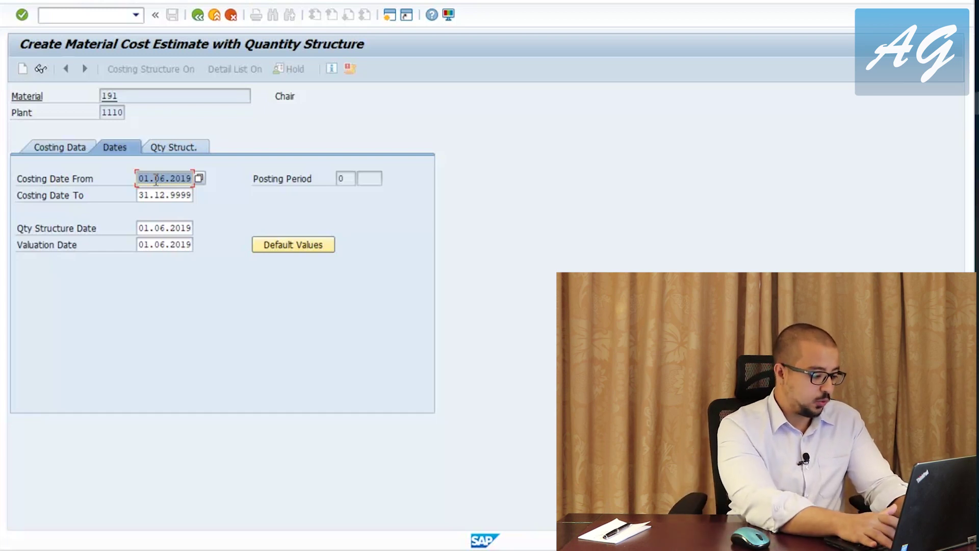
text(12062018)
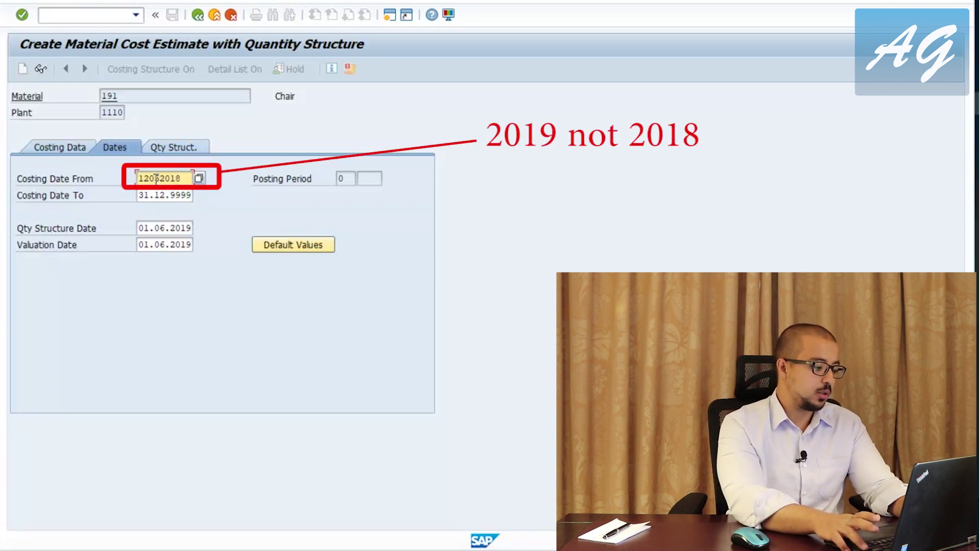
key(BackSpace)
text(5)
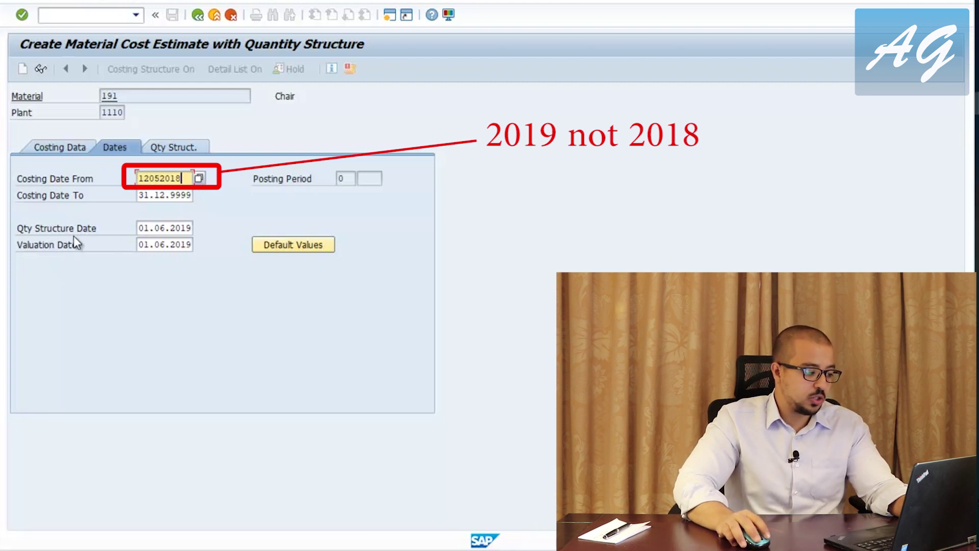
Check the quantity structure date, confirm the costing dates and calculate the cost estimate.
double_click(174, 228)
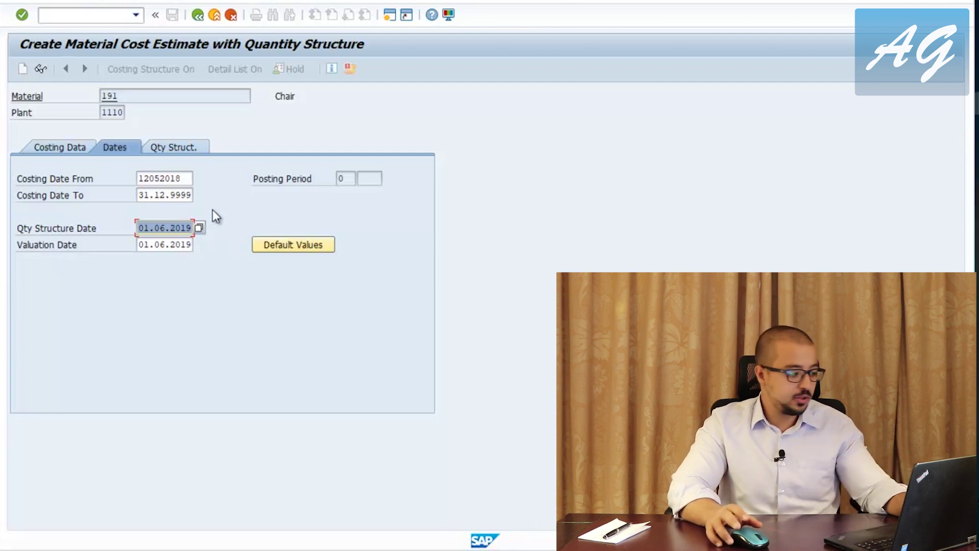
key(Return)
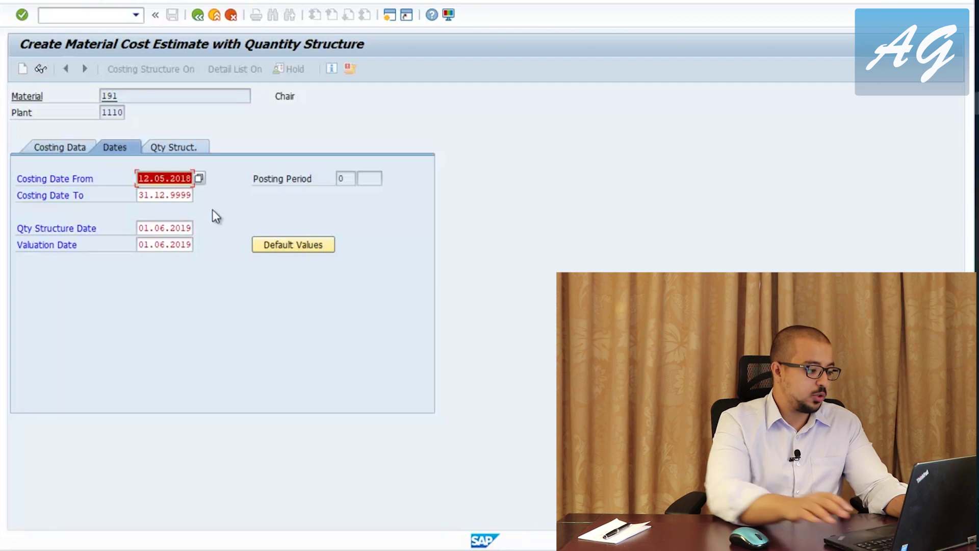
key(Return)
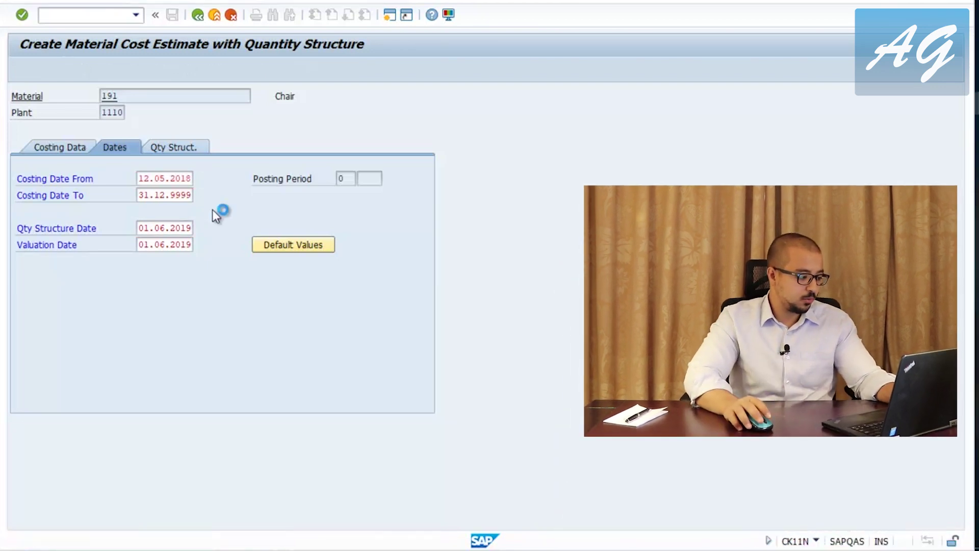
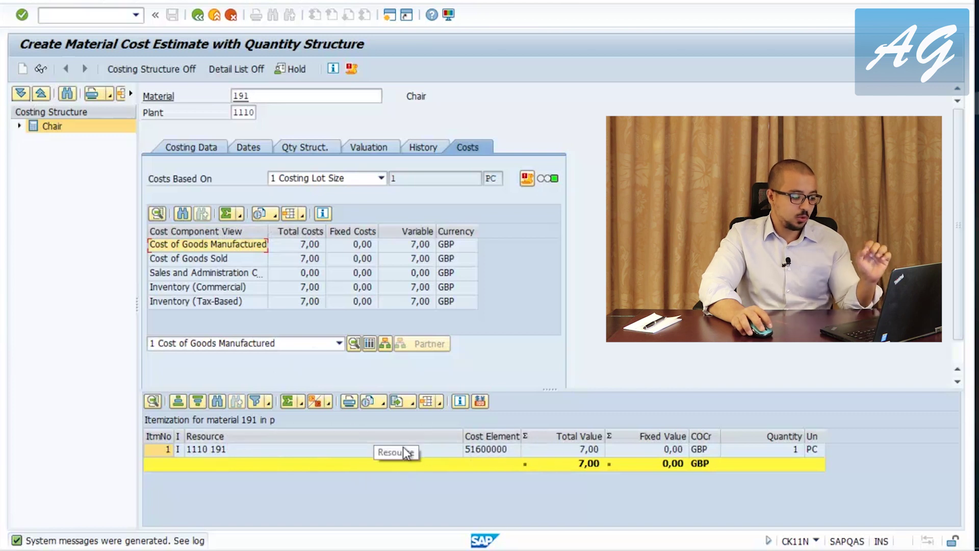
Review the total value and quantity in the itemization for material 191, and save the cost estimate.
click(580, 451)
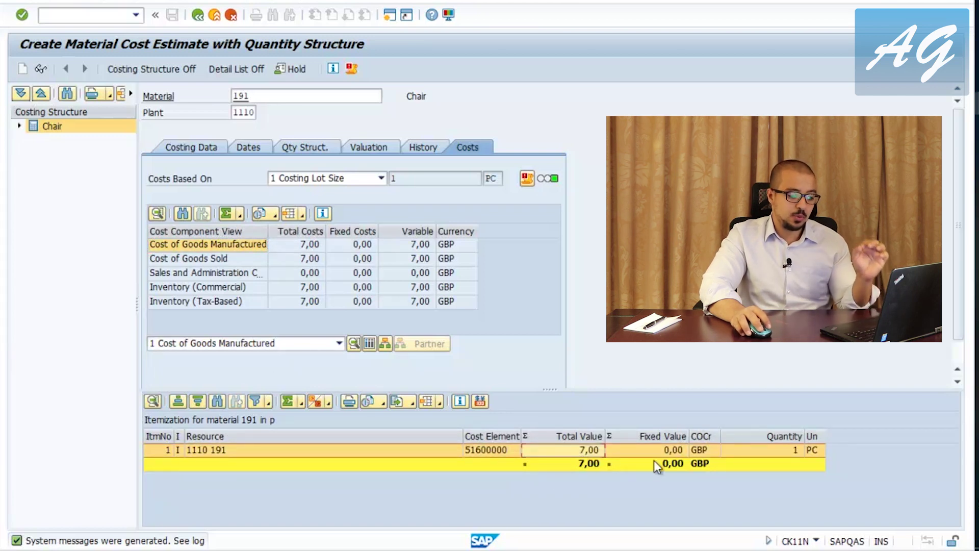
click(782, 451)
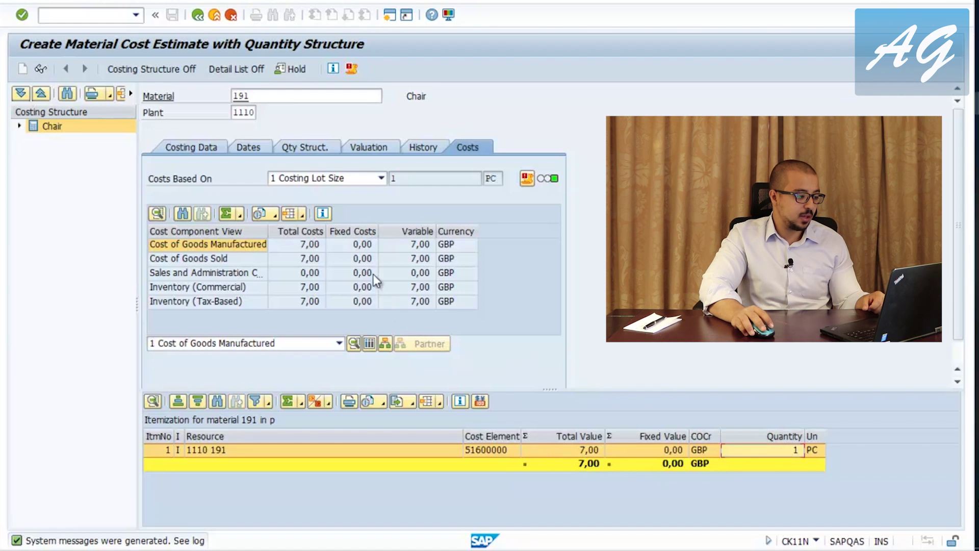
drag(282, 99, 204, 92)
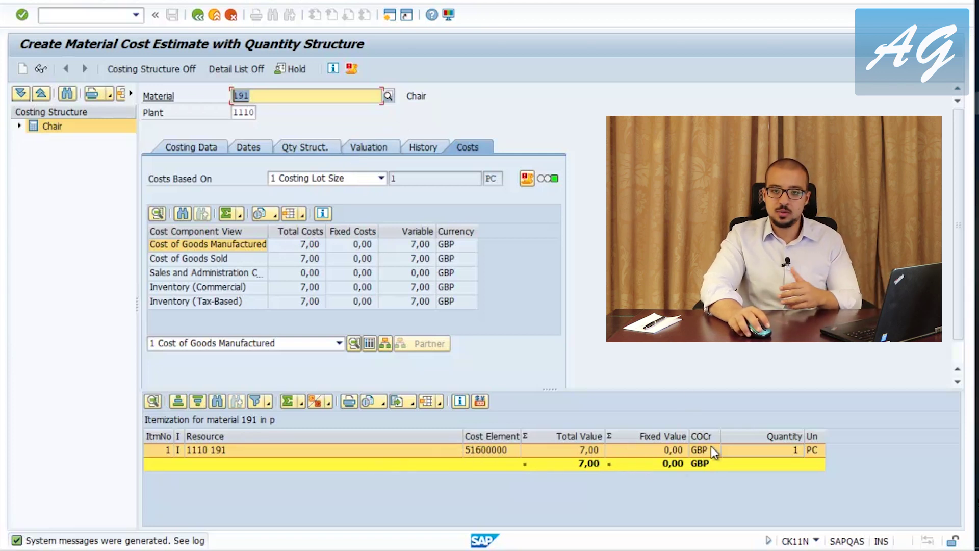
click(660, 392)
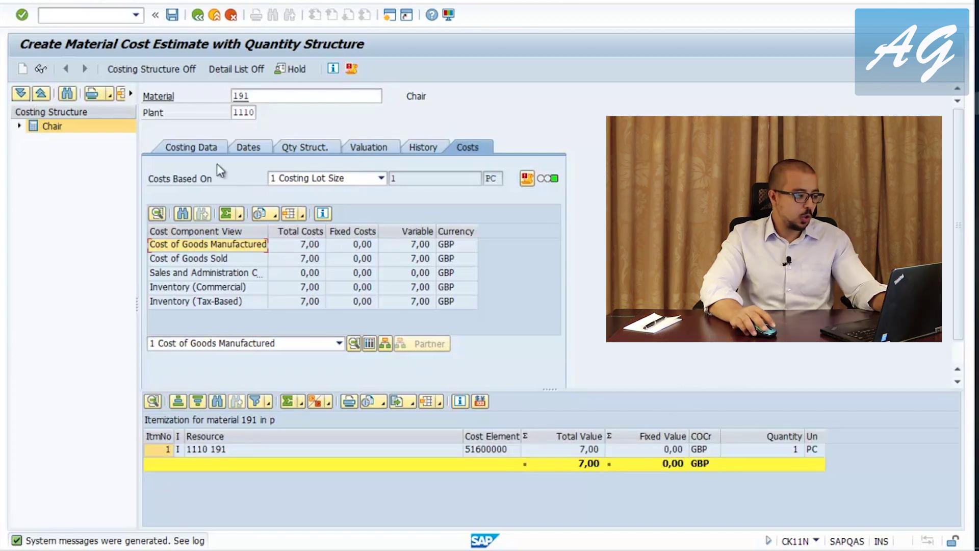
click(172, 16)
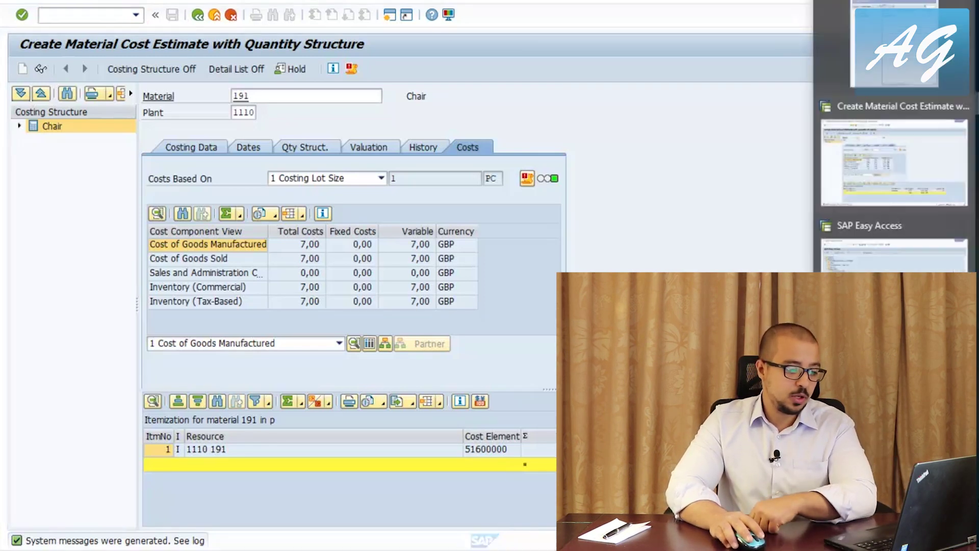
Switch to the SAP Easy Access session and start CK24 - Price Update from Material Costing.
click(898, 242)
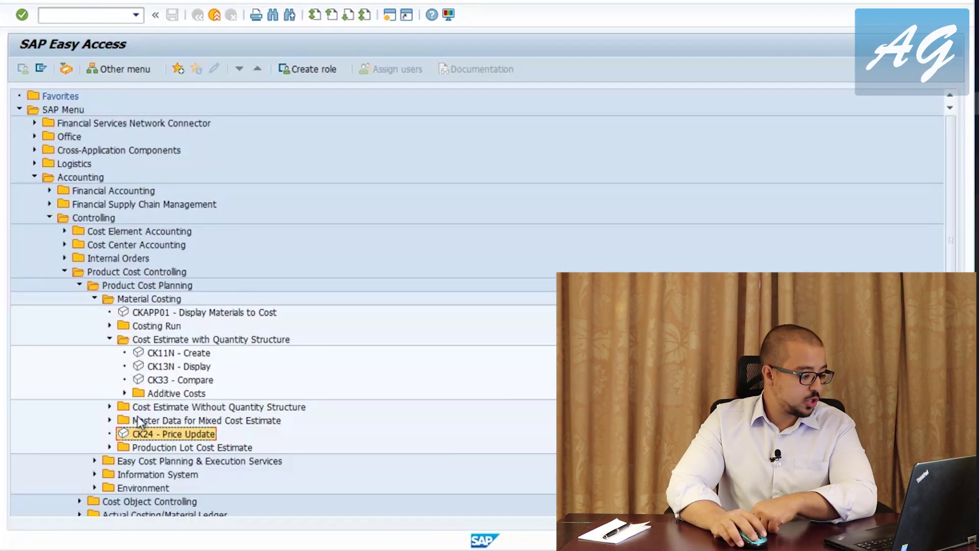
click(110, 339)
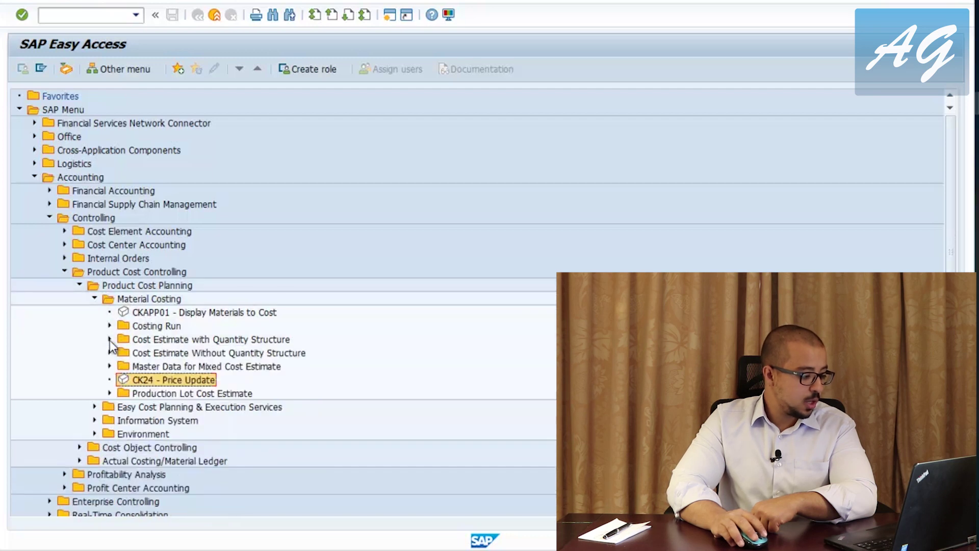
double_click(144, 384)
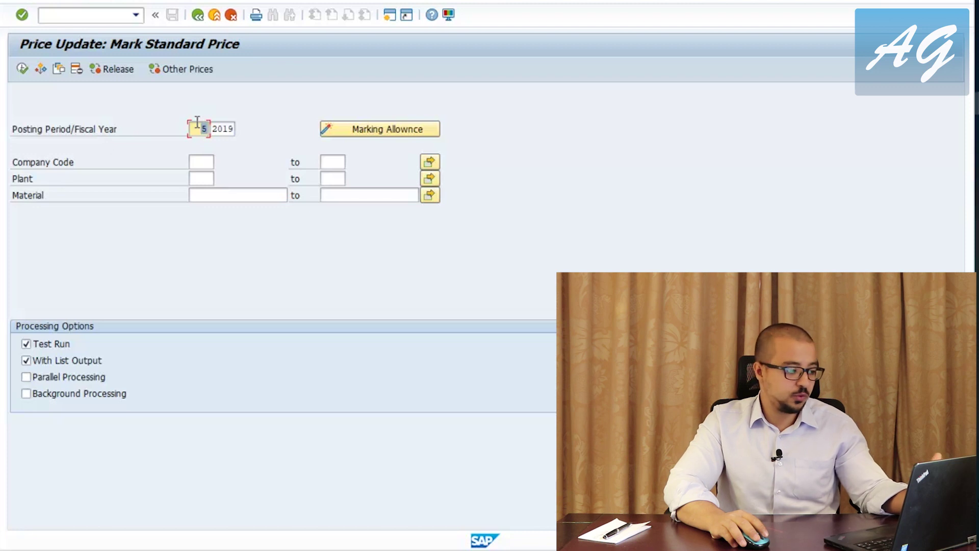
Set the price update selection to company code 1110, plant 1110 and material 191.
click(199, 162)
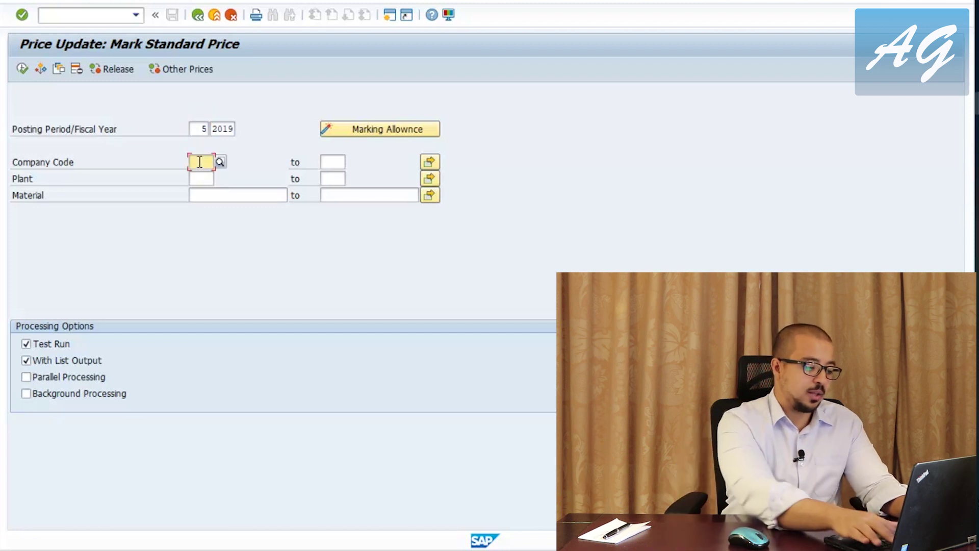
text(1110)
key(Tab)
key(Tab)
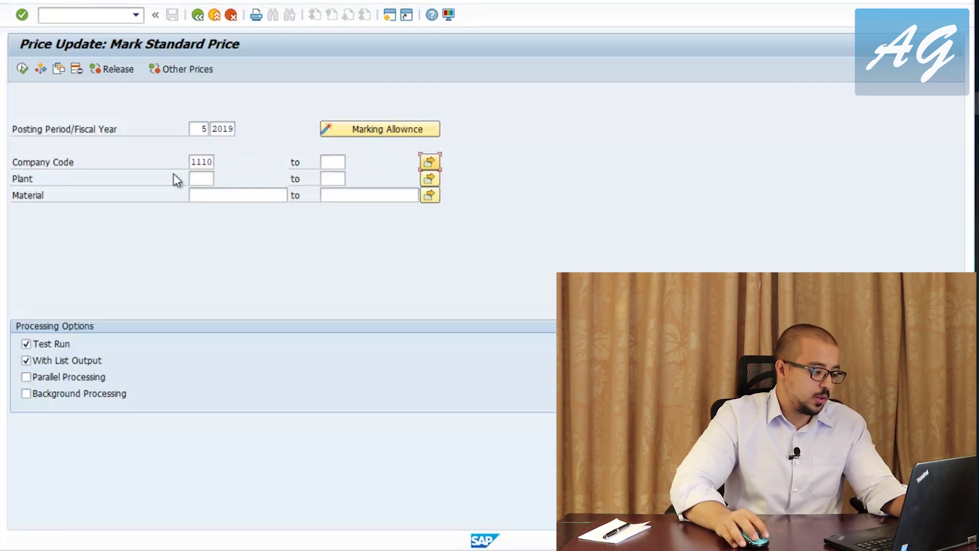
click(202, 179)
text(1110)
key(Return)
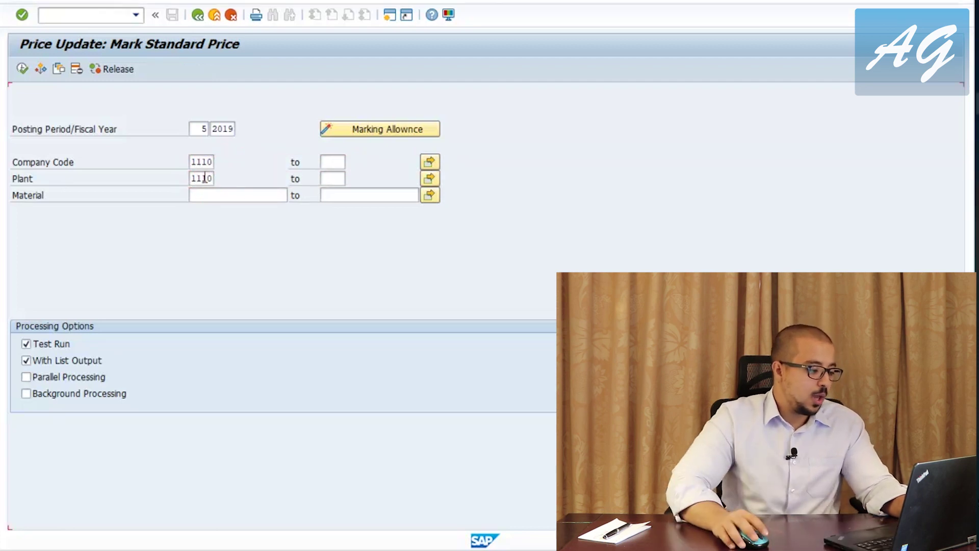
click(210, 202)
text(191)
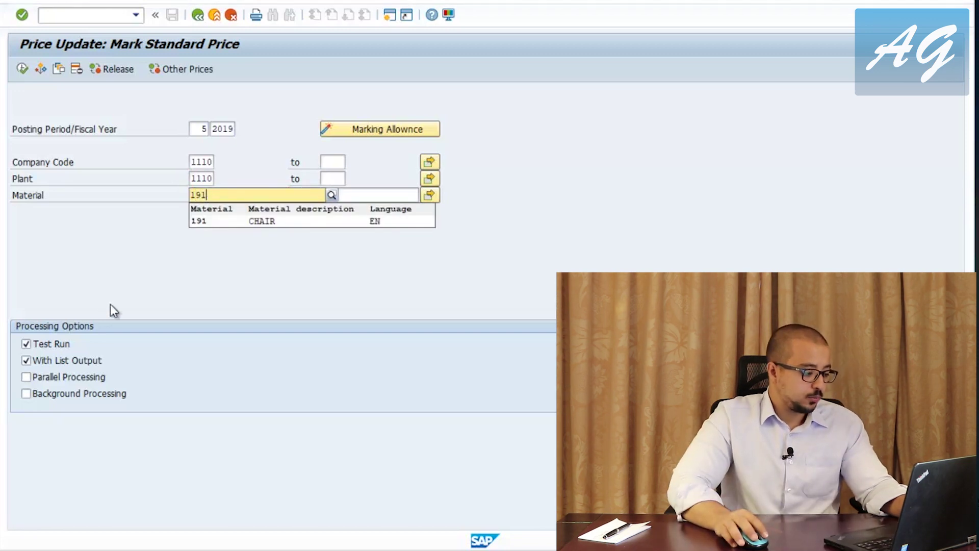
click(259, 181)
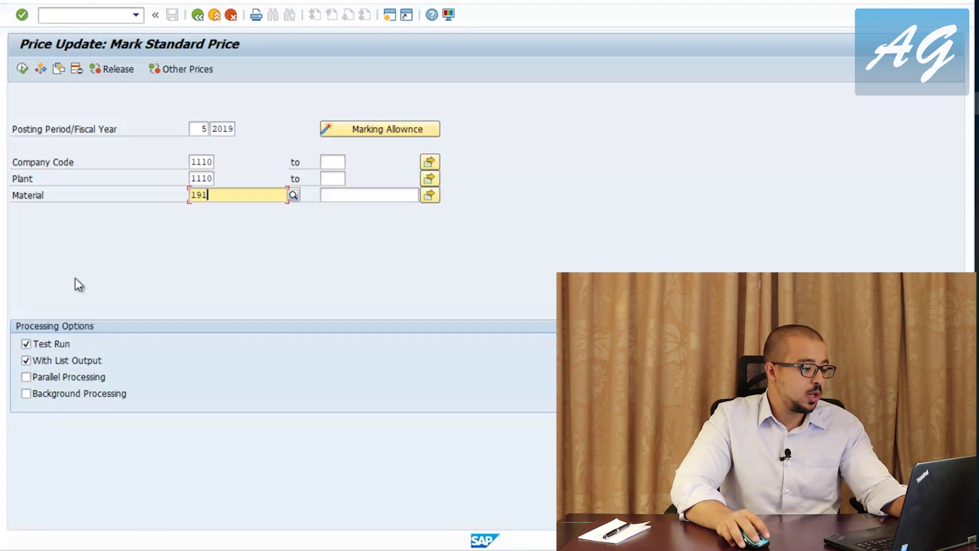
Execute the price update as a test run, read its log, and return to the selection screen.
click(21, 69)
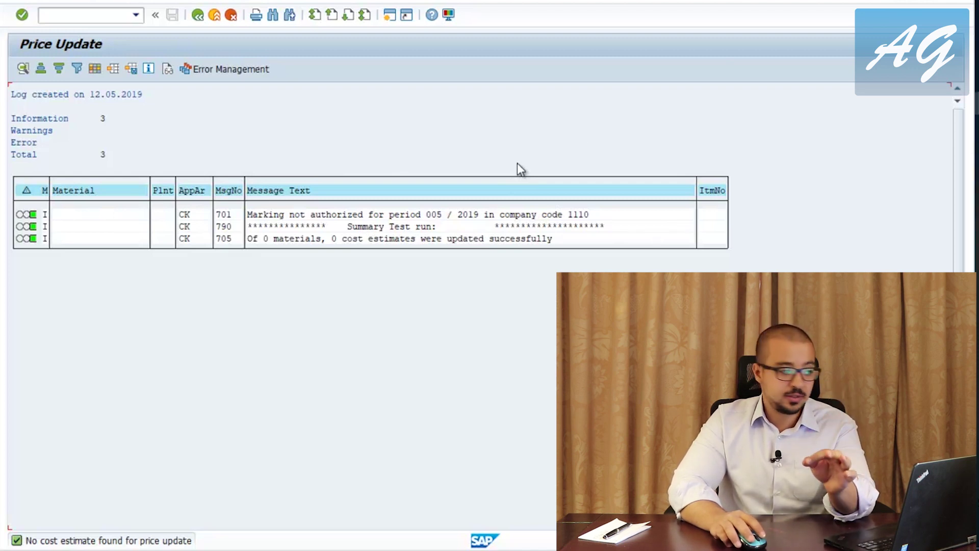
click(197, 15)
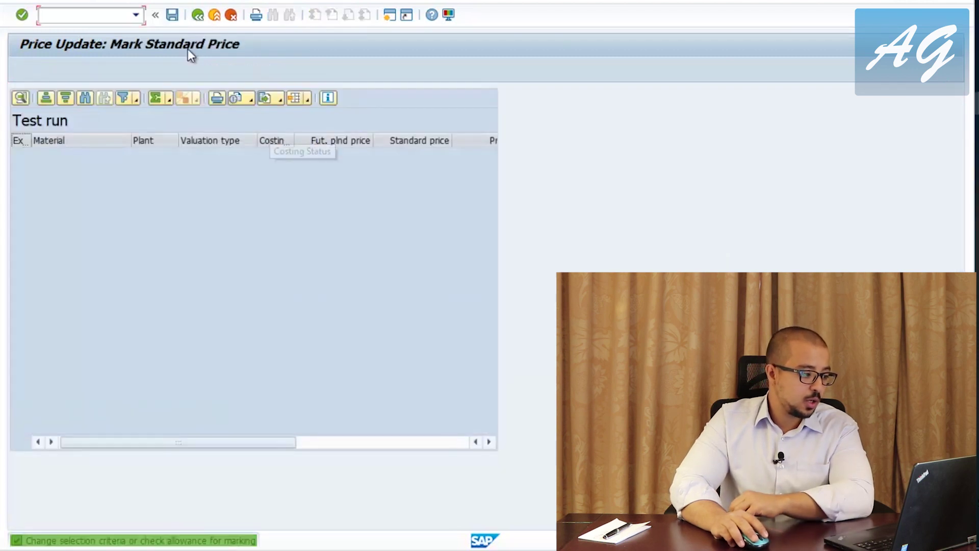
click(197, 15)
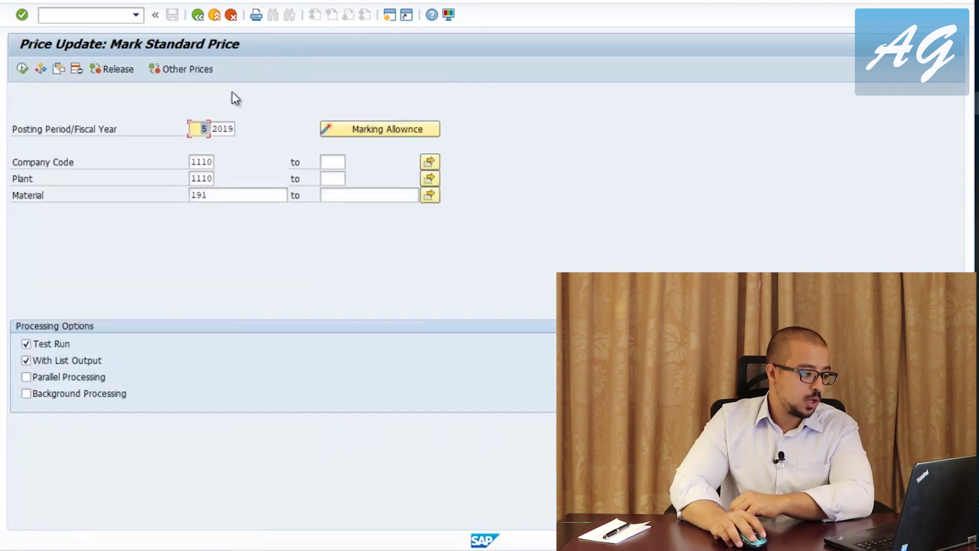
Save a marking allowance for company code 1110 with costing variant ppc1 and costing version 01, and return to the price update selection.
click(377, 129)
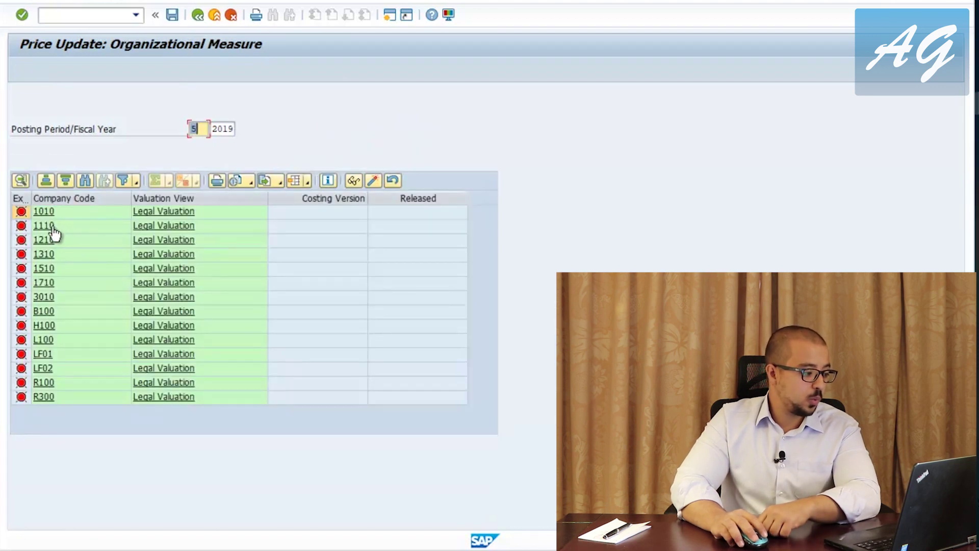
click(154, 228)
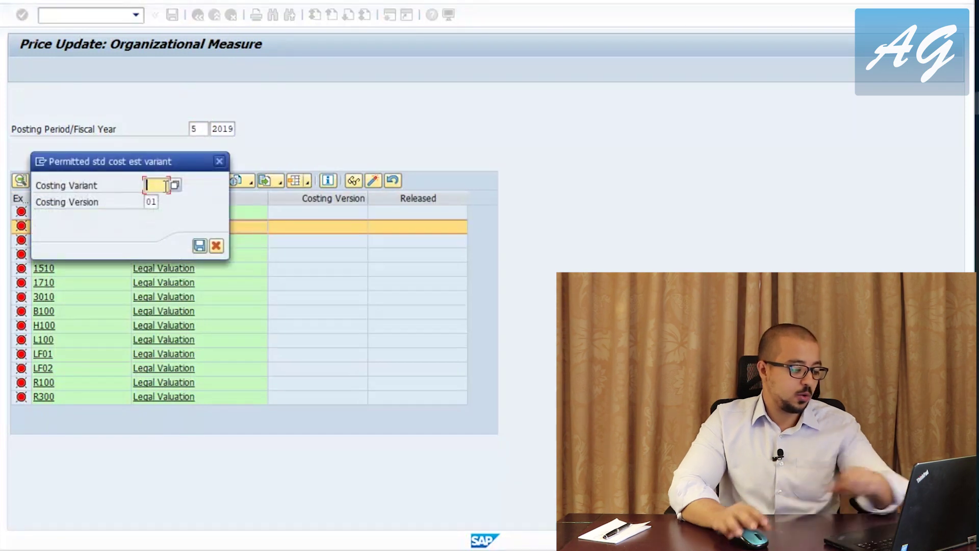
click(164, 187)
text(ppc1)
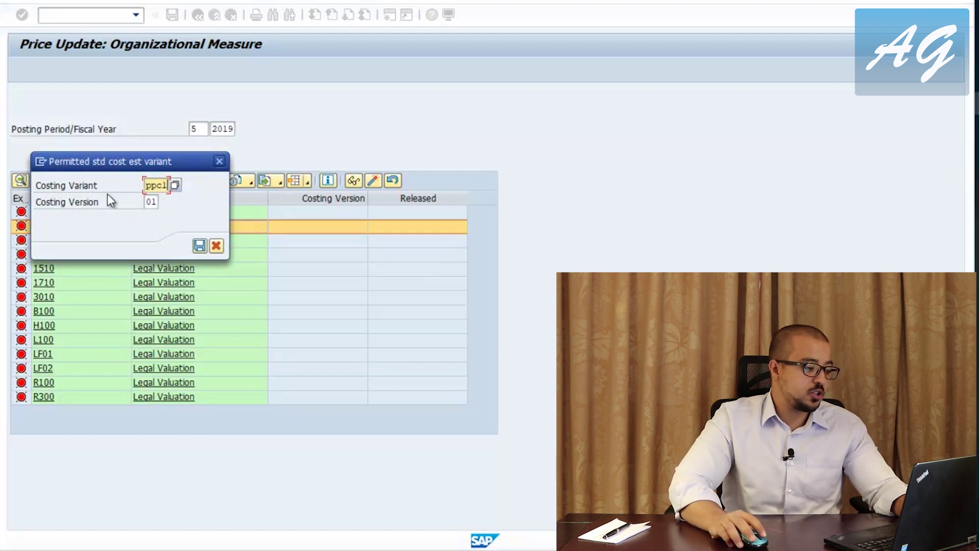
click(150, 202)
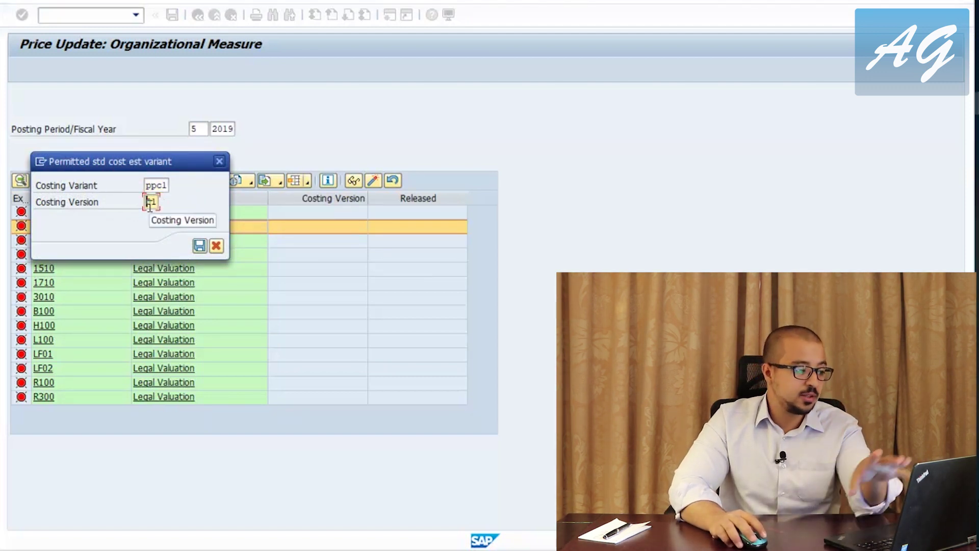
click(200, 246)
click(197, 15)
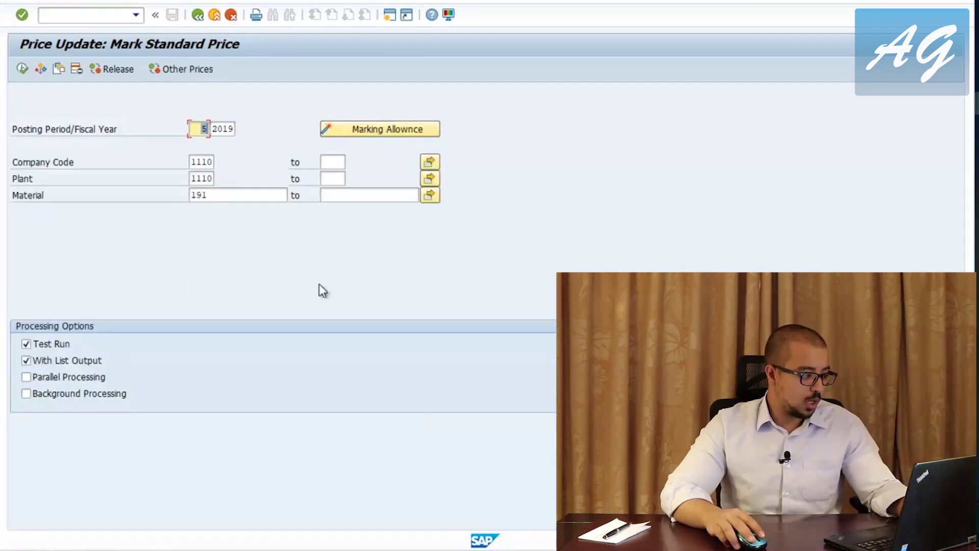
Repeat the test run for material 191, review its log and result list, and deactivate Test Run.
click(20, 72)
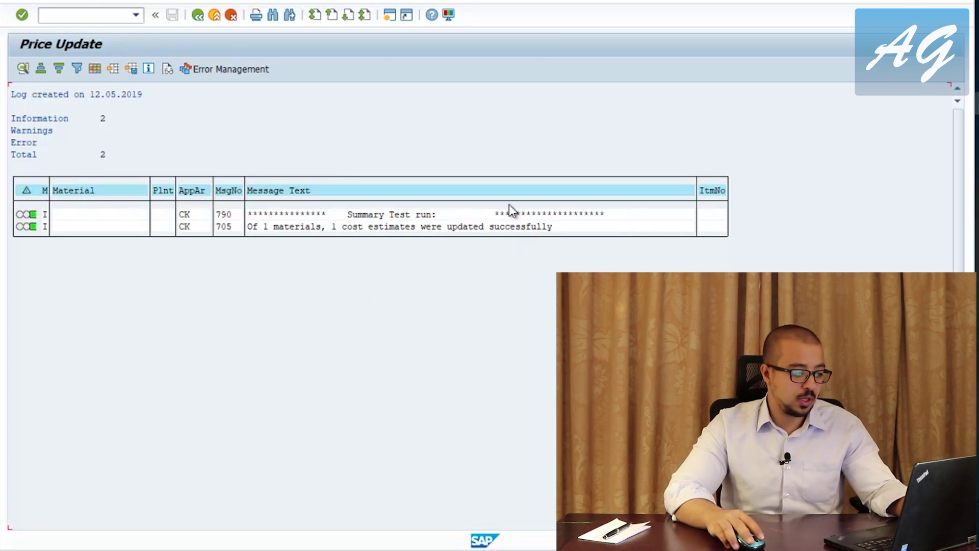
click(201, 12)
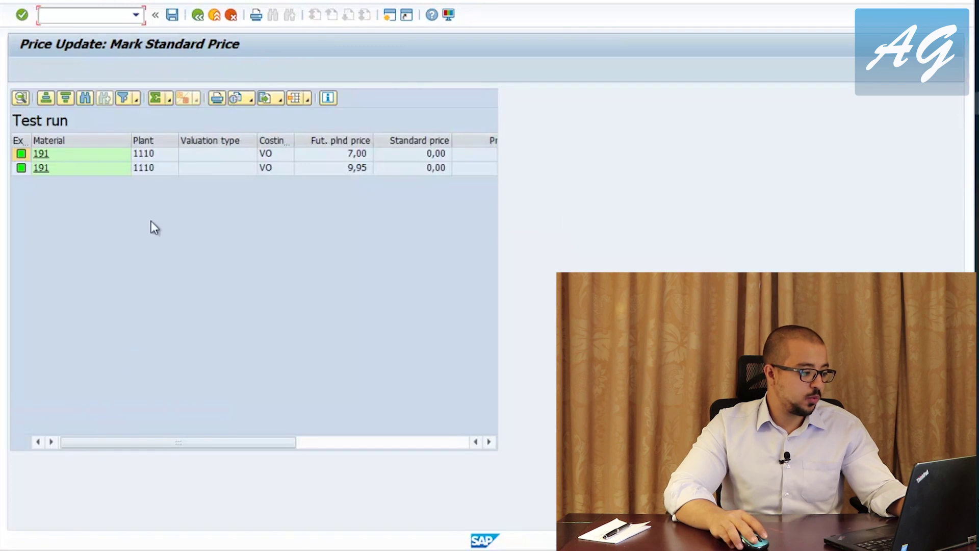
click(198, 15)
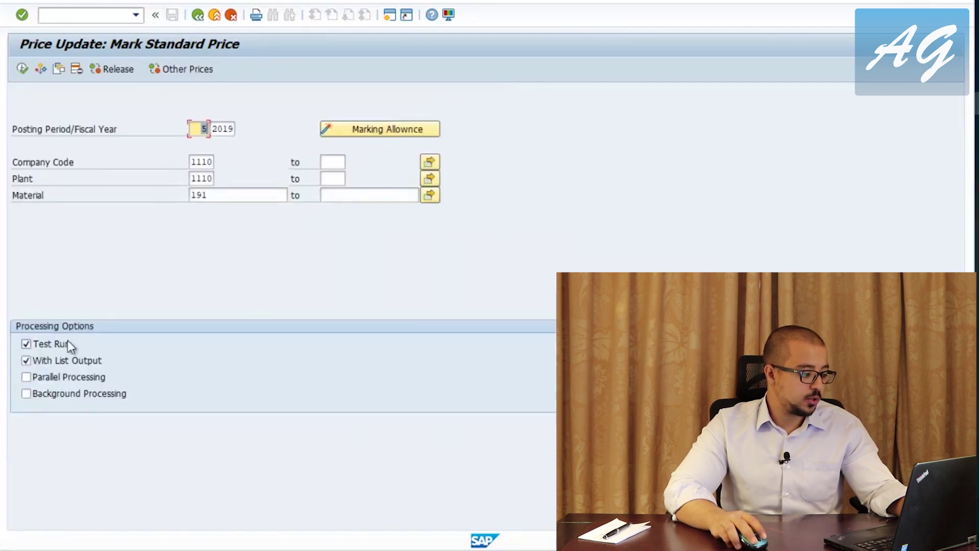
click(26, 345)
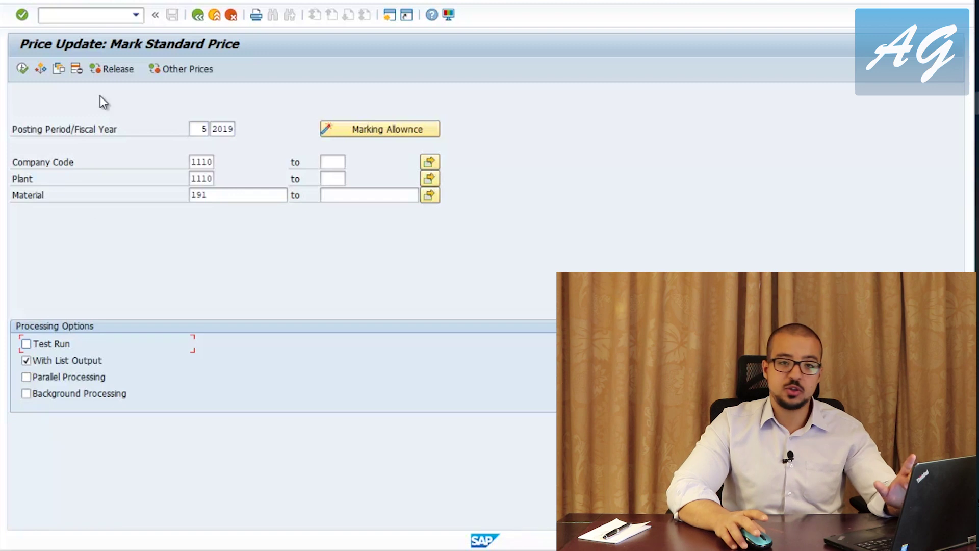
Open the material display transaction MM03 in a new session.
click(77, 16)
text(/o)
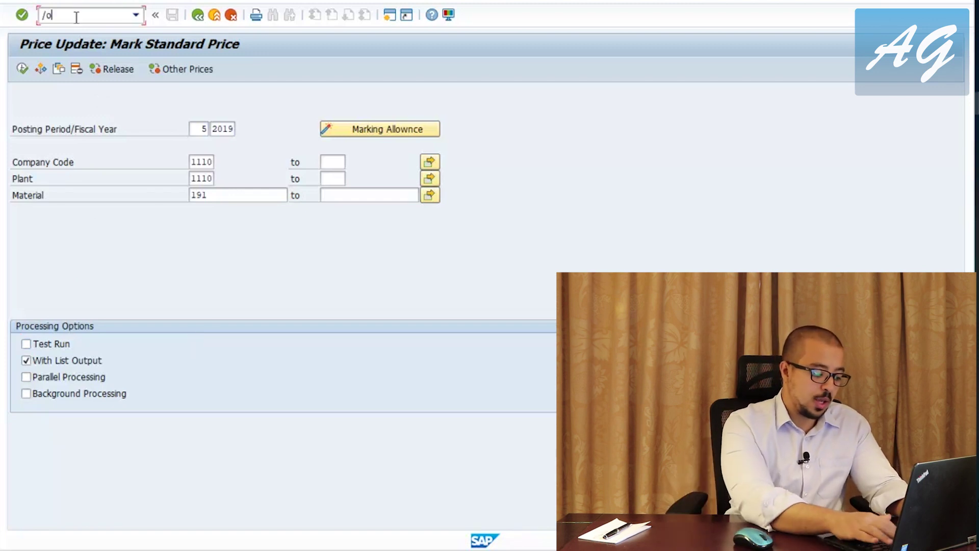
text(mm03)
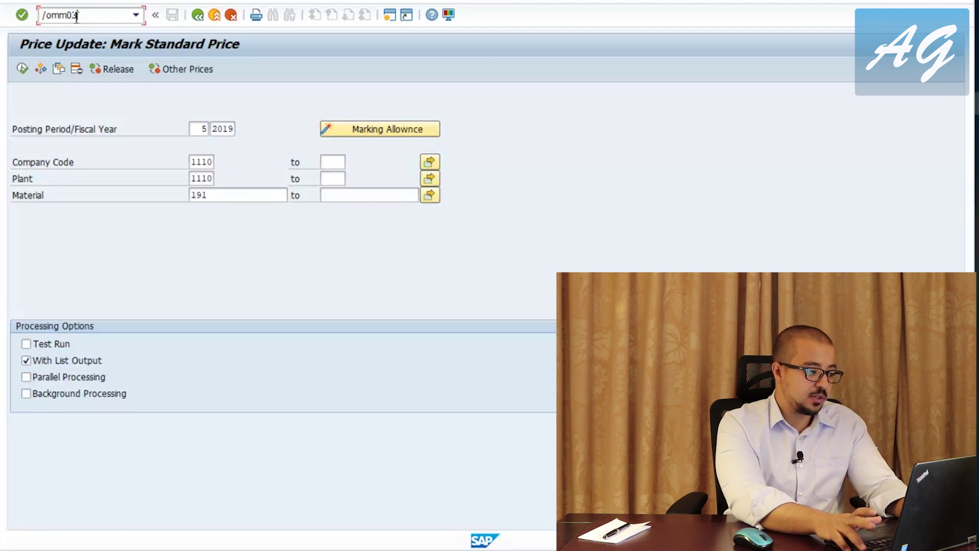
key(Return)
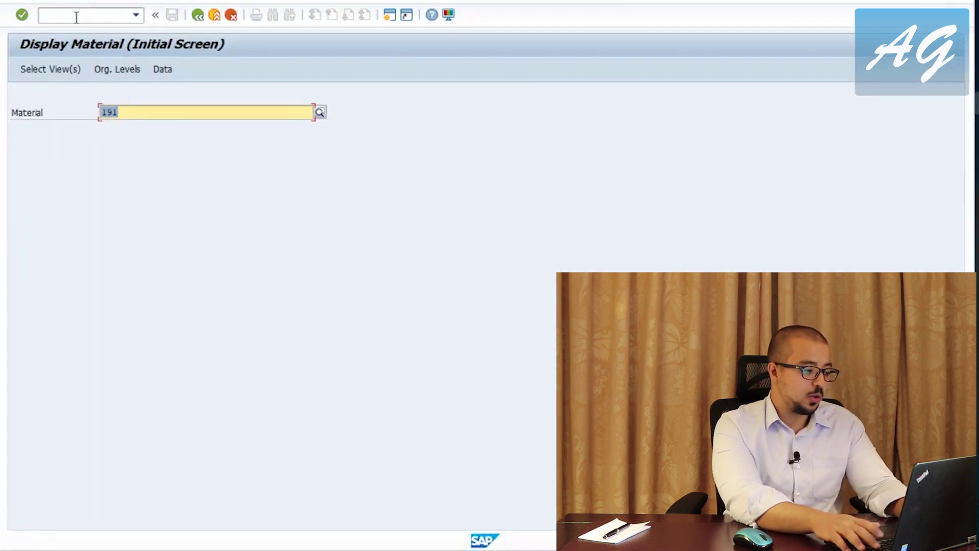
Display material 191 in plant 1110 and check the future cost estimate's period and fiscal year in the Costing 2 view.
key(Return)
key(Return)
key(Return)
key(Return)
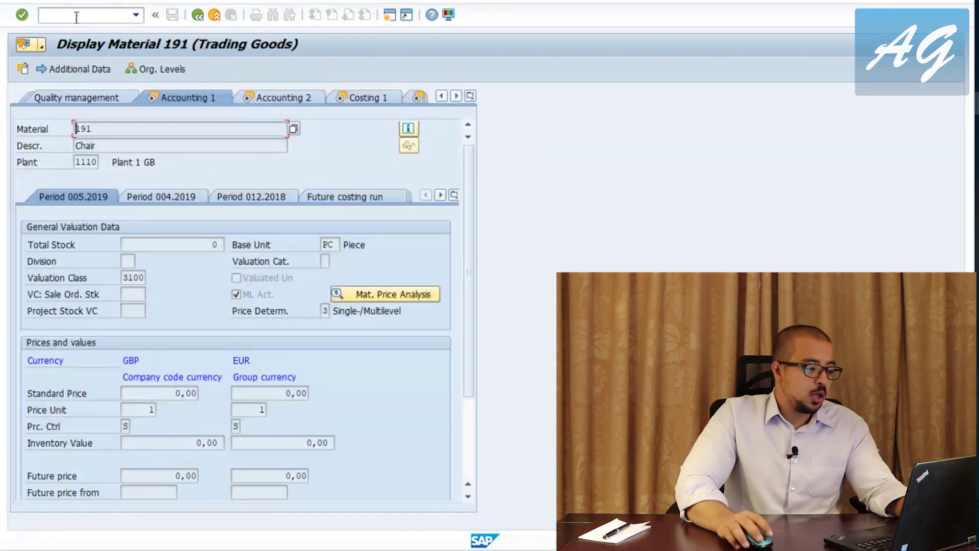
click(411, 100)
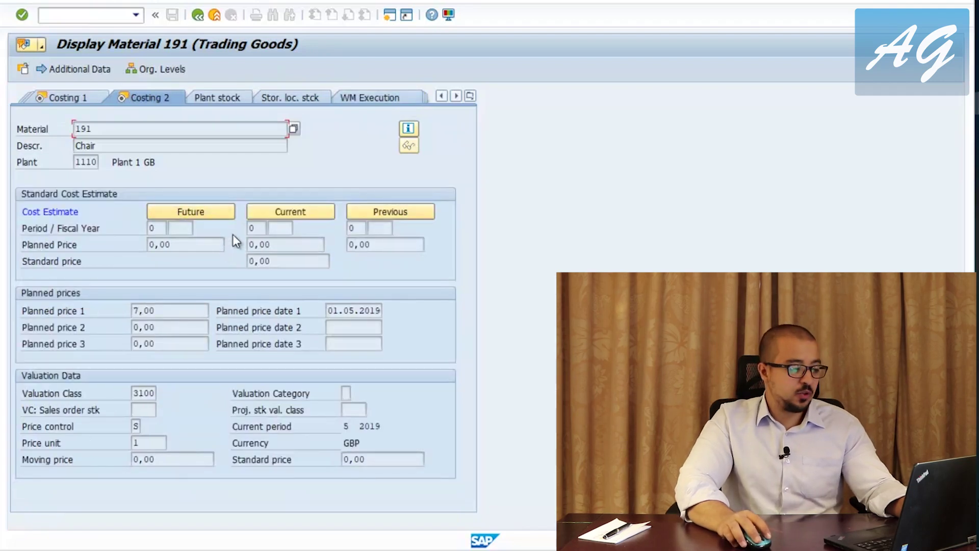
click(151, 228)
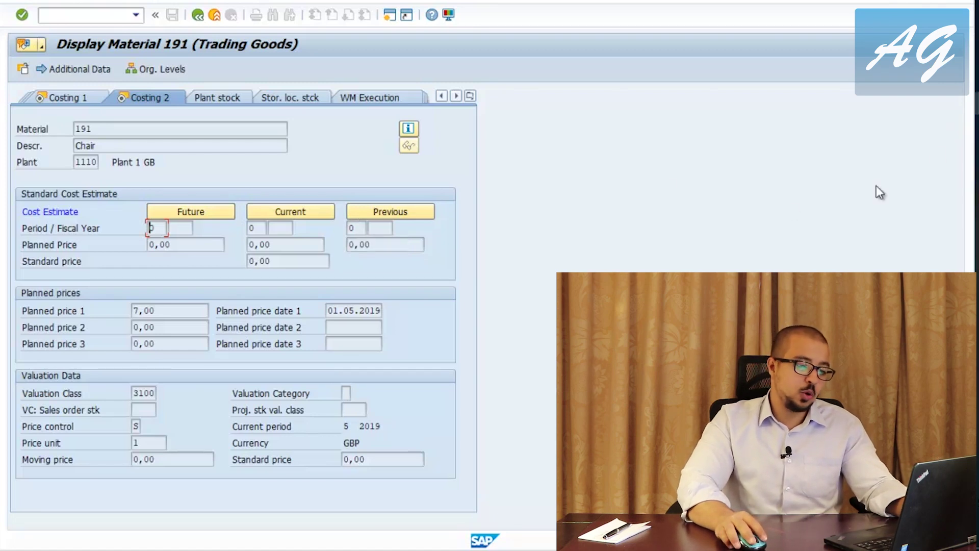
Switch to the Mark Standard Price session, execute the actual marking for material 191, and return to the material display session.
click(901, 253)
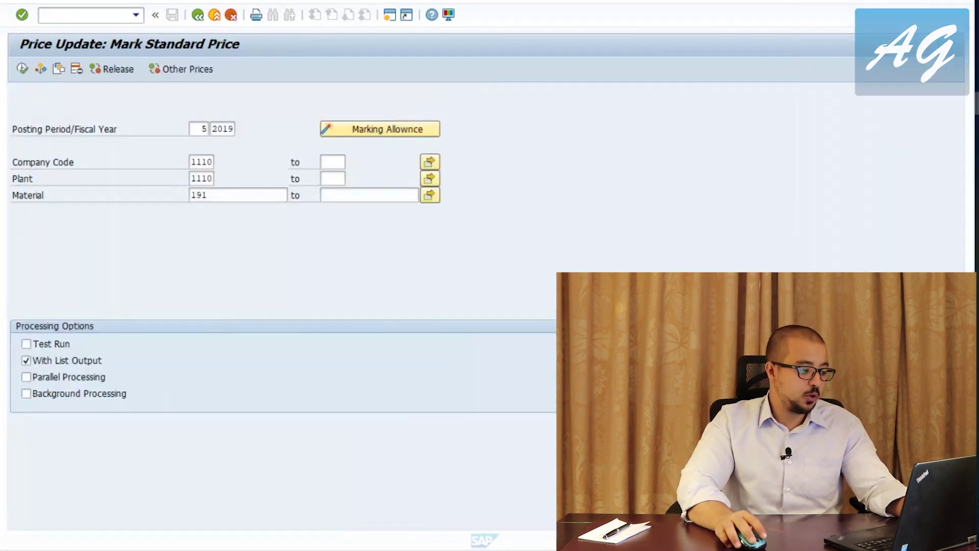
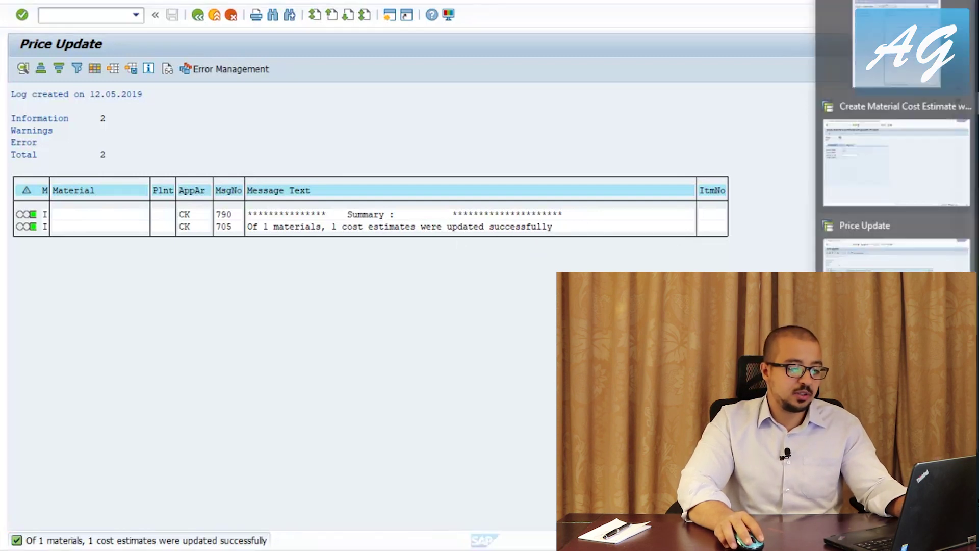
click(897, 47)
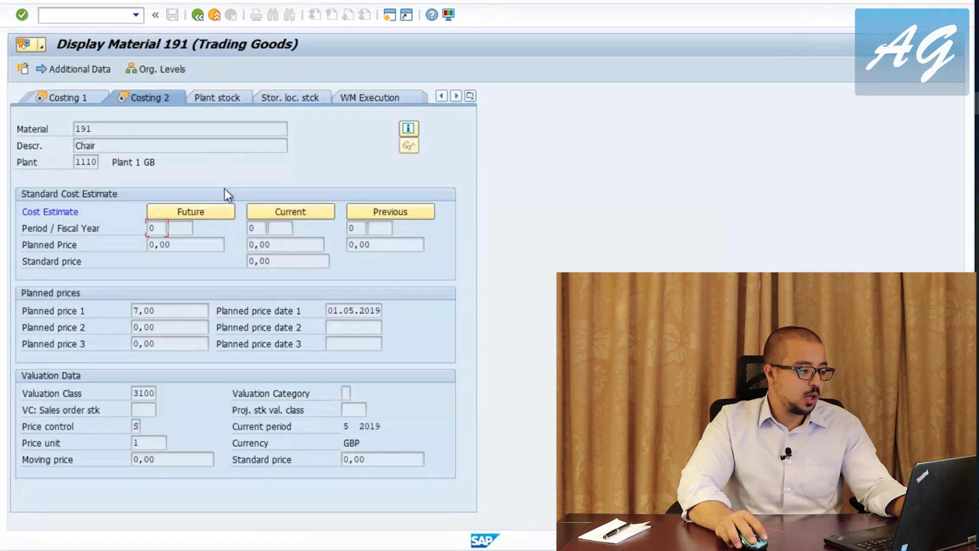
Redisplay material 191 for plant 1110 and check the future cost estimate's period and planned price in the Costing 2 view.
click(197, 16)
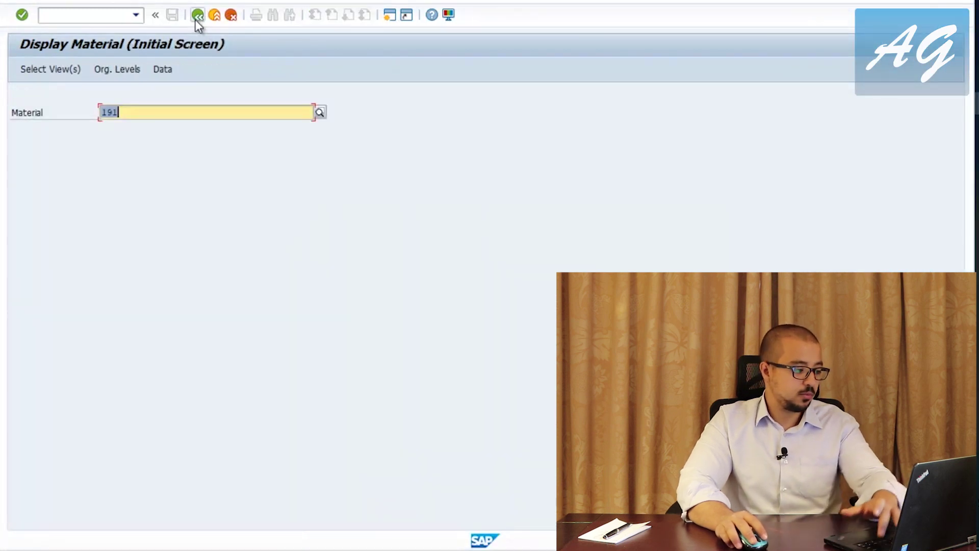
key(Return)
key(Return)
key(BackSpace)
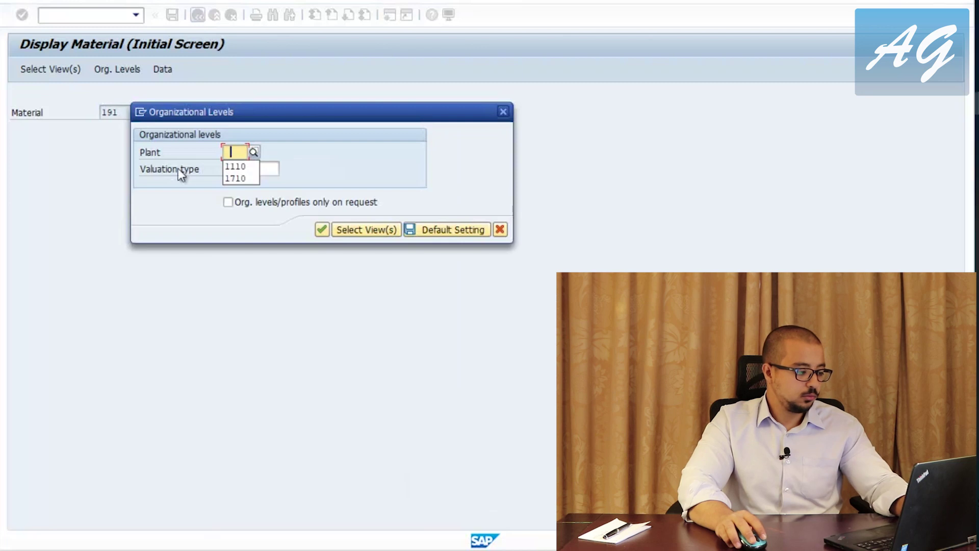
click(235, 167)
key(Return)
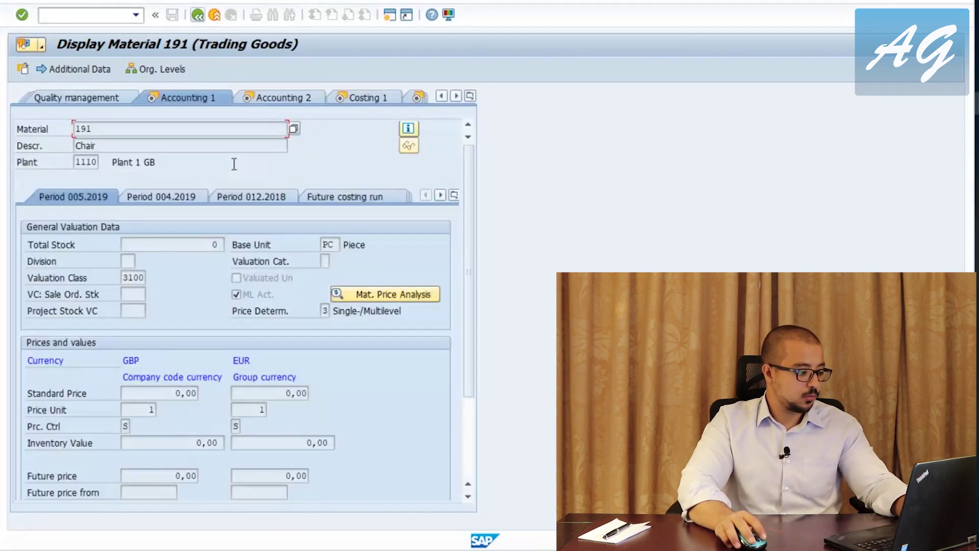
click(415, 97)
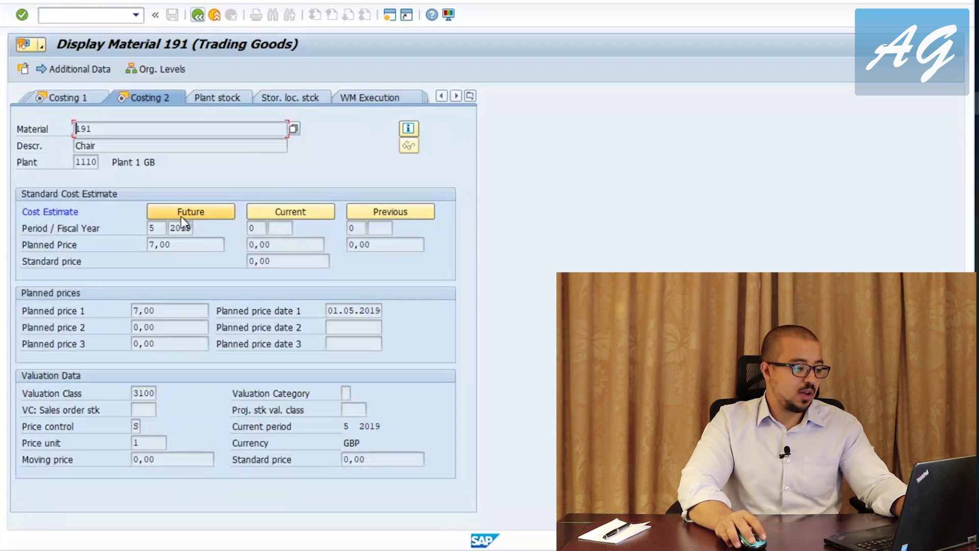
click(152, 229)
click(173, 247)
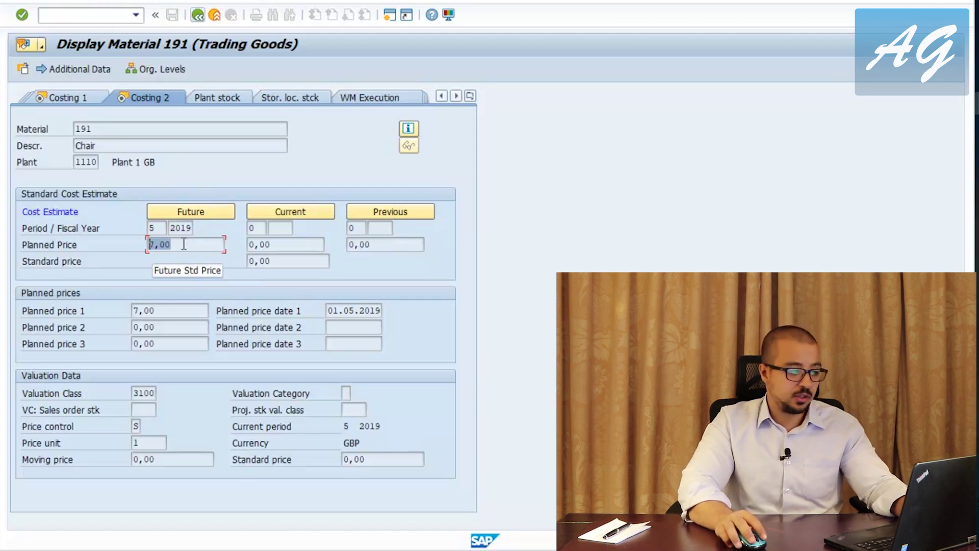
Check the prices in the Accounting 1 view, inspect the Material Price Analysis for material 191, and return to the material display.
click(441, 97)
click(441, 97)
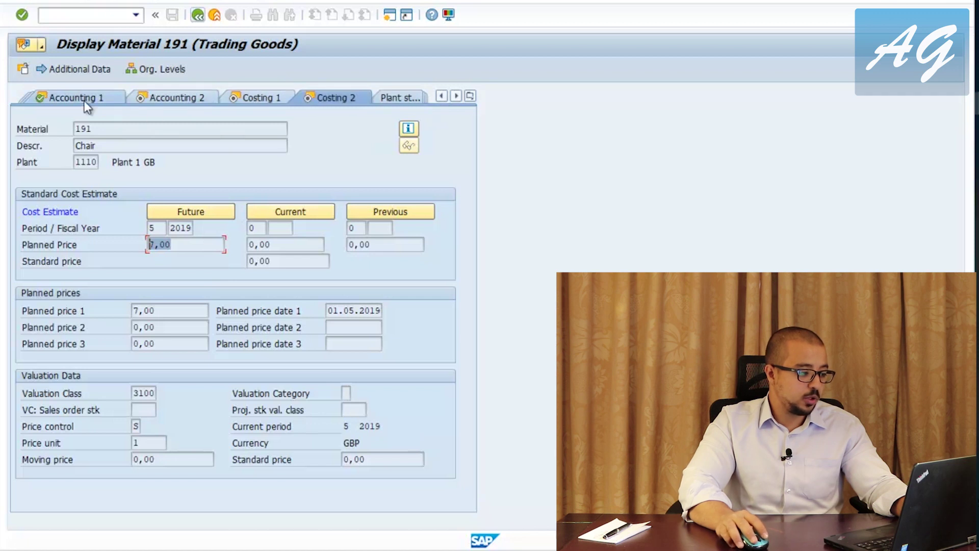
click(56, 97)
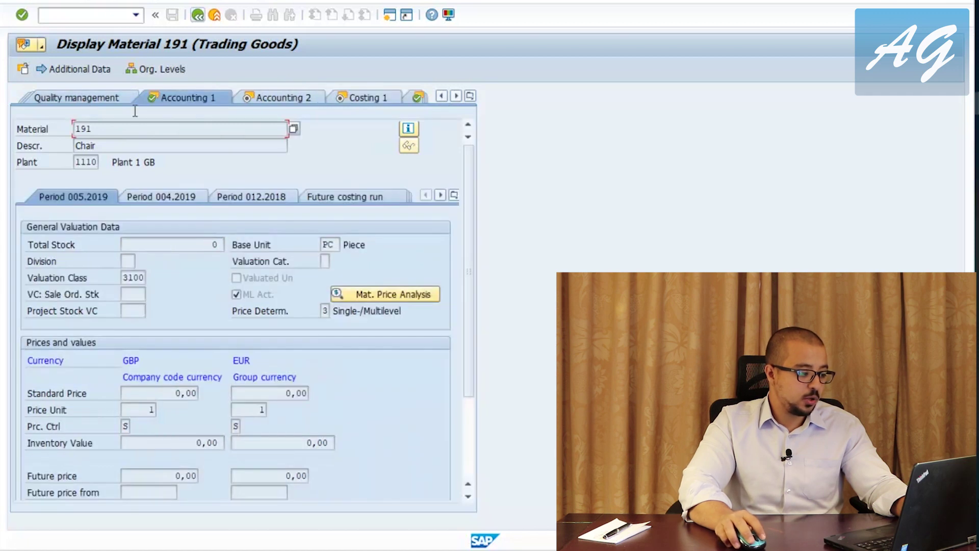
click(384, 296)
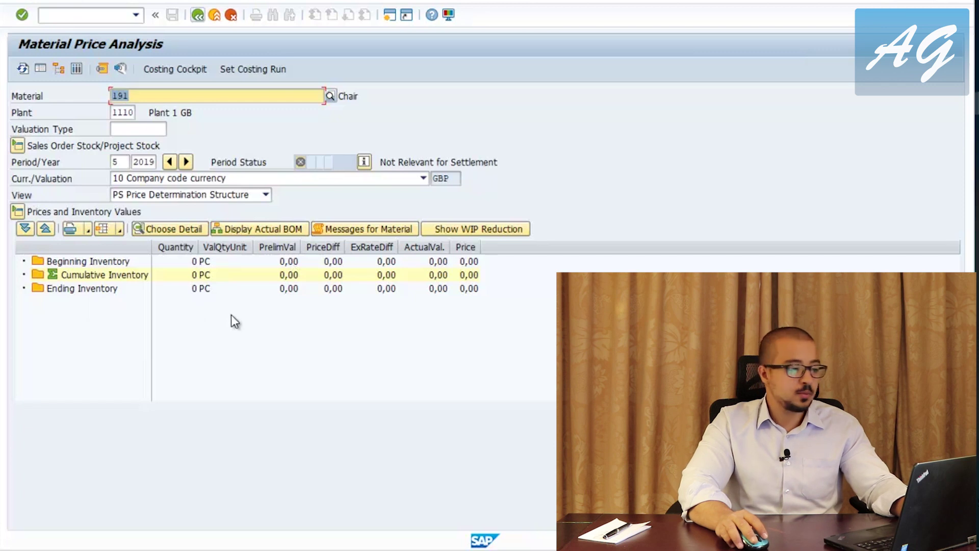
click(197, 17)
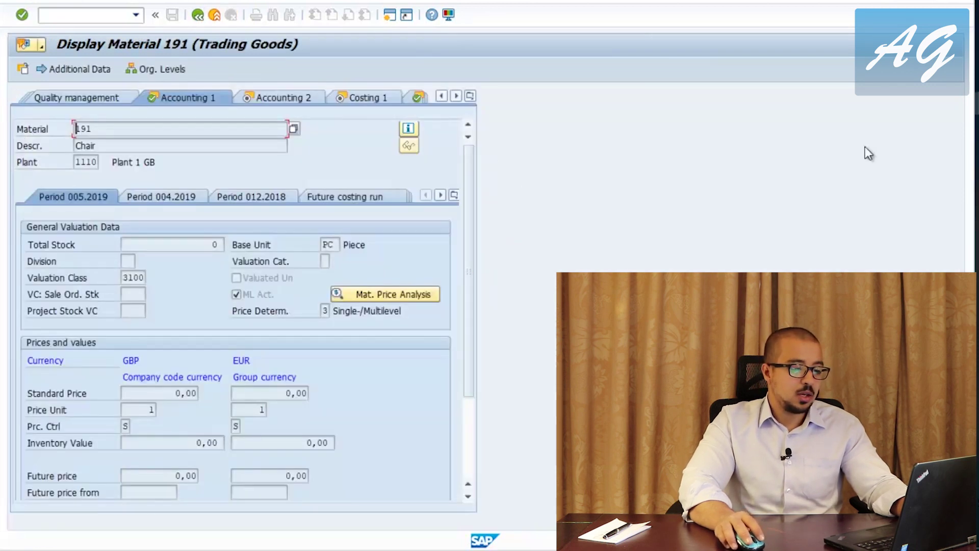
Return to the Price Update session's selection screen and change it from marking to releasing the standard price for material 191.
mouse_move(975, 286)
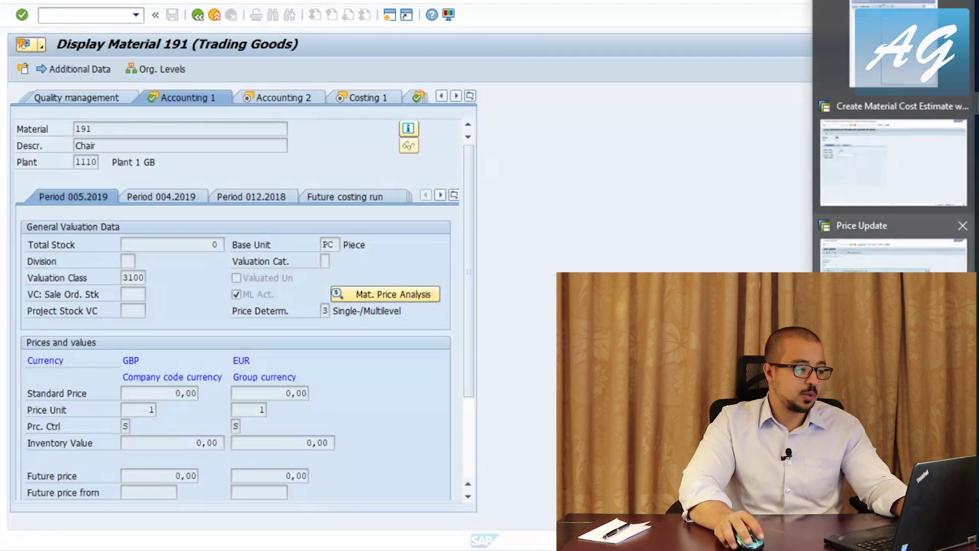
click(892, 253)
click(198, 16)
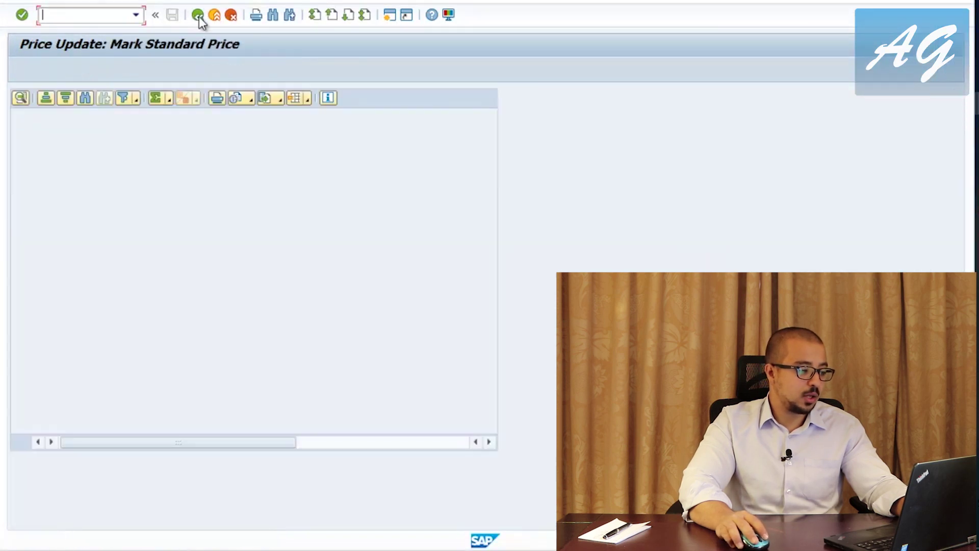
click(199, 16)
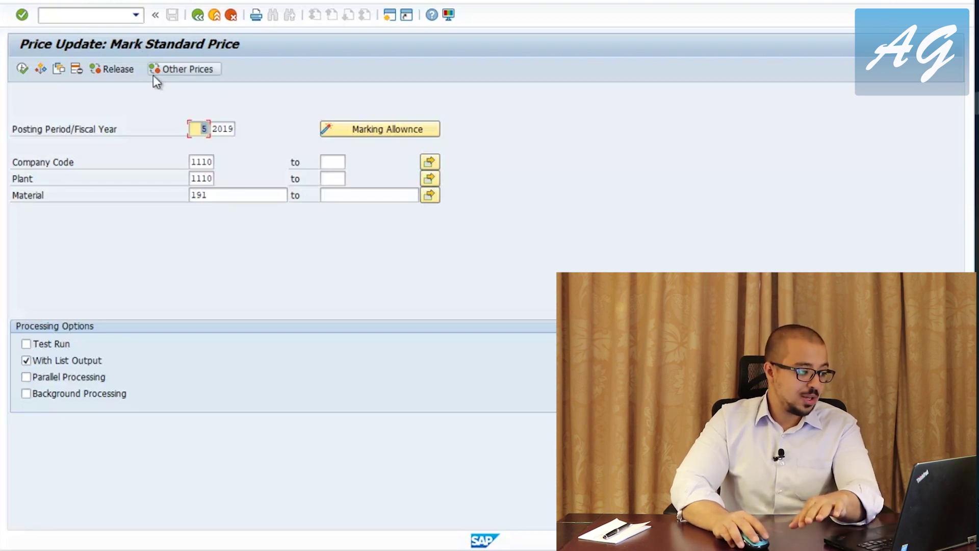
click(108, 69)
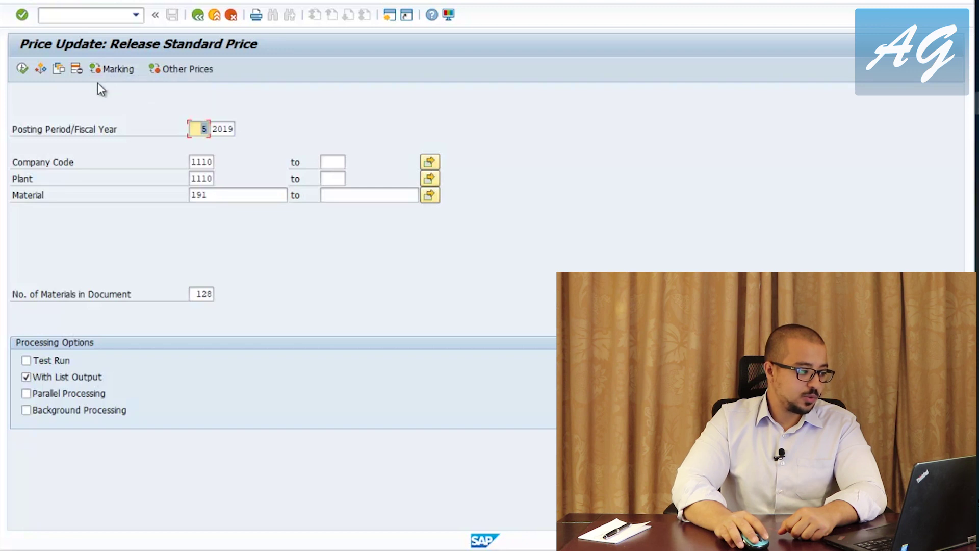
click(122, 73)
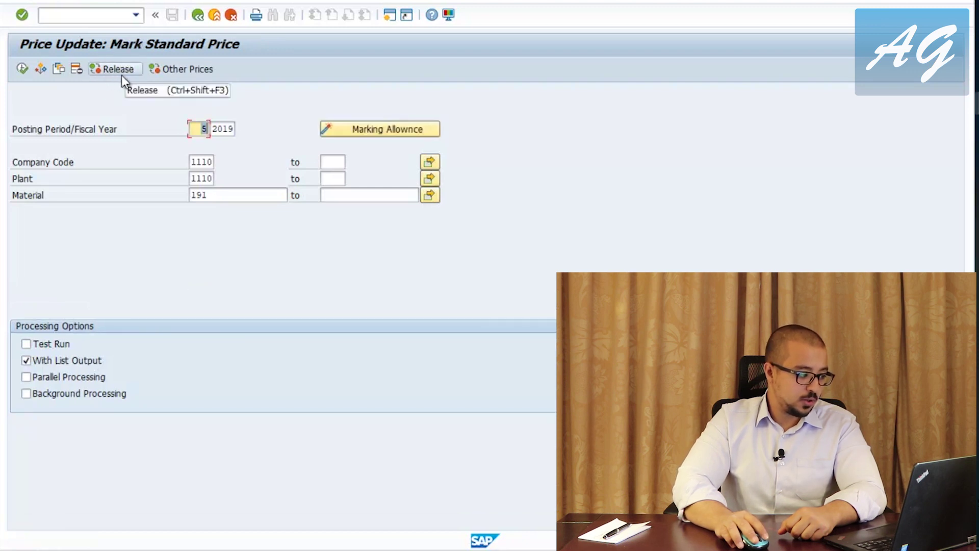
click(111, 73)
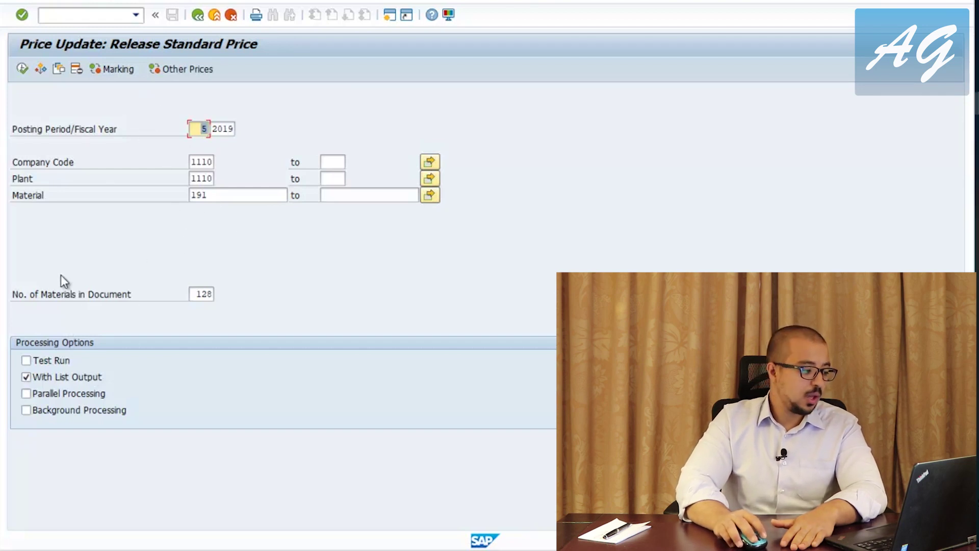
Execute the standard price release for material 191 as a test run, review the log and price list, and return to the selection screen.
click(28, 362)
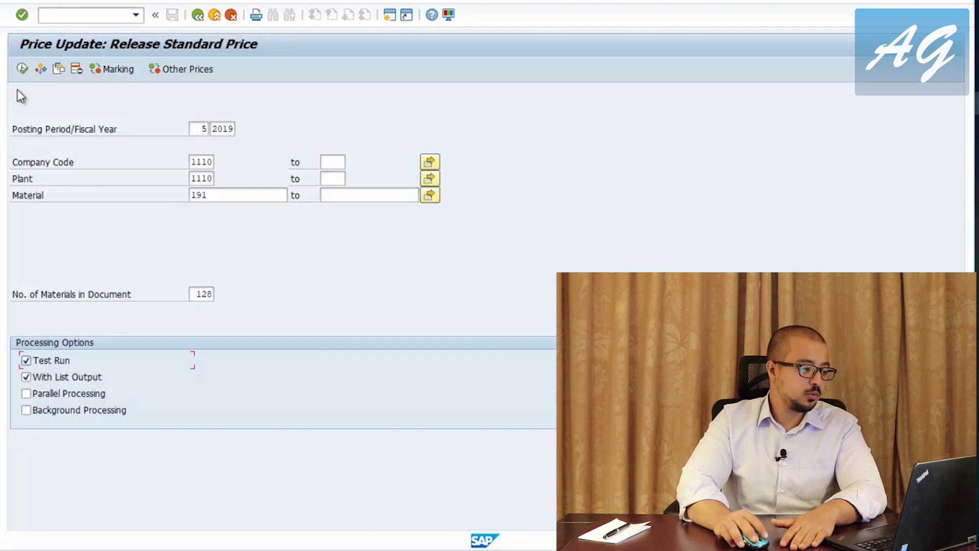
click(22, 68)
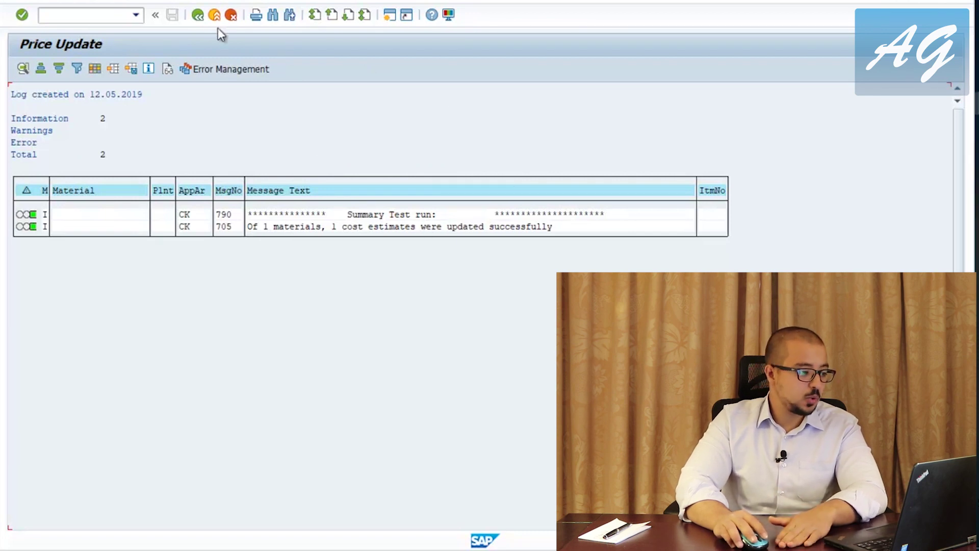
click(197, 15)
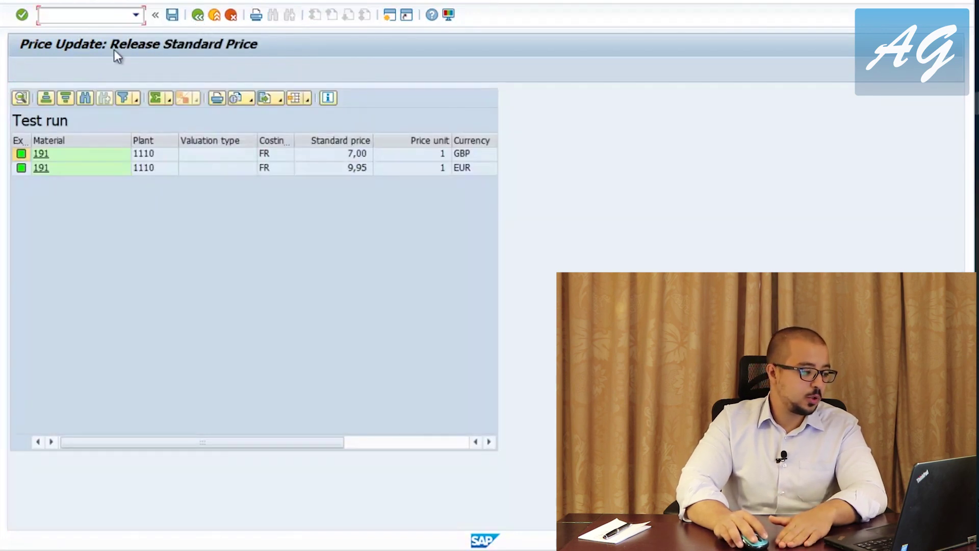
click(192, 18)
Turn off the test run and execute the actual standard price release for material 191 in plant 1110.
click(31, 359)
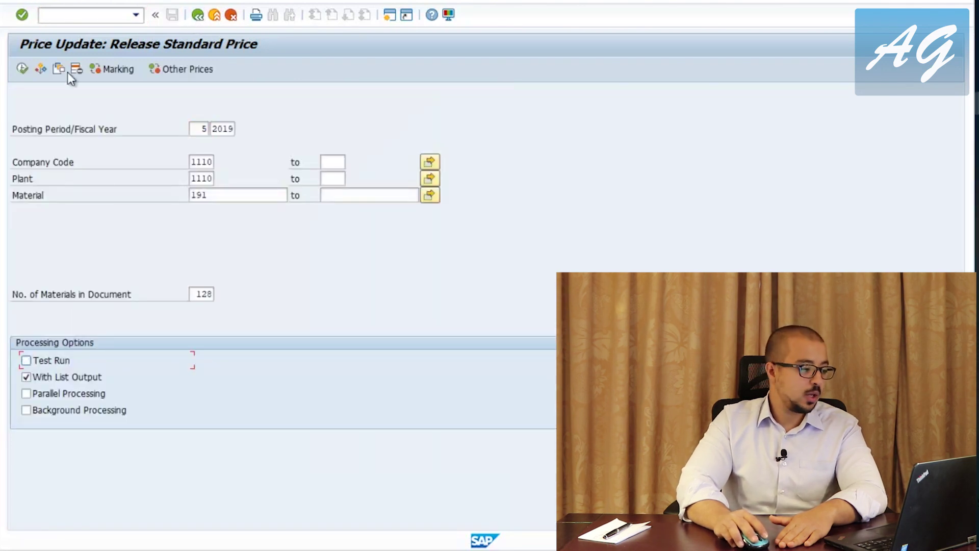
click(24, 71)
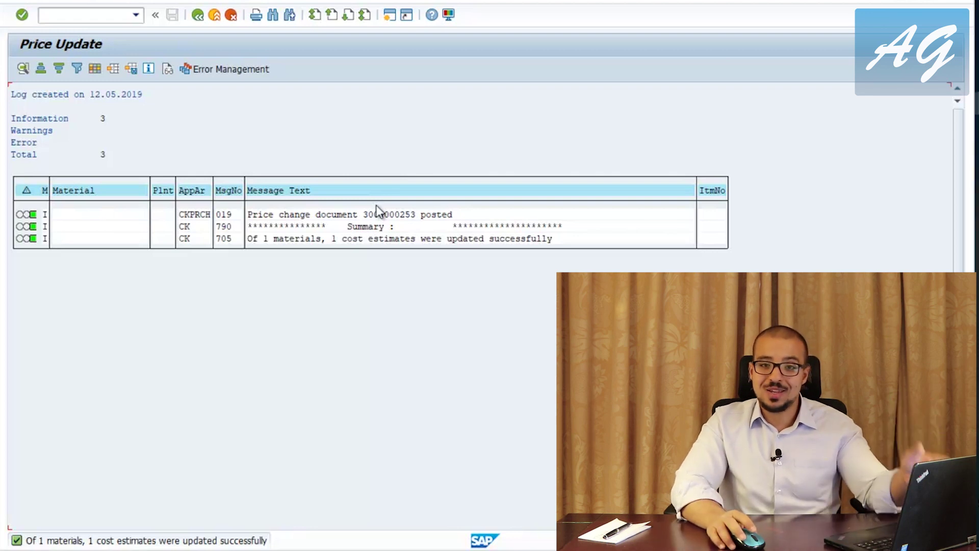
click(467, 204)
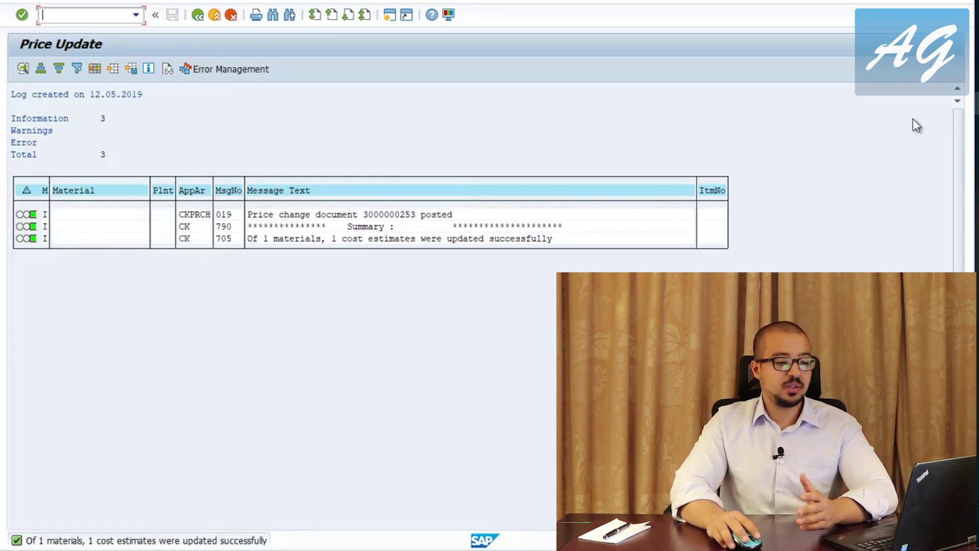
Switch to the material display session and redisplay material 191 for plant 1110 to check the standard price in the Accounting 1 view.
click(976, 107)
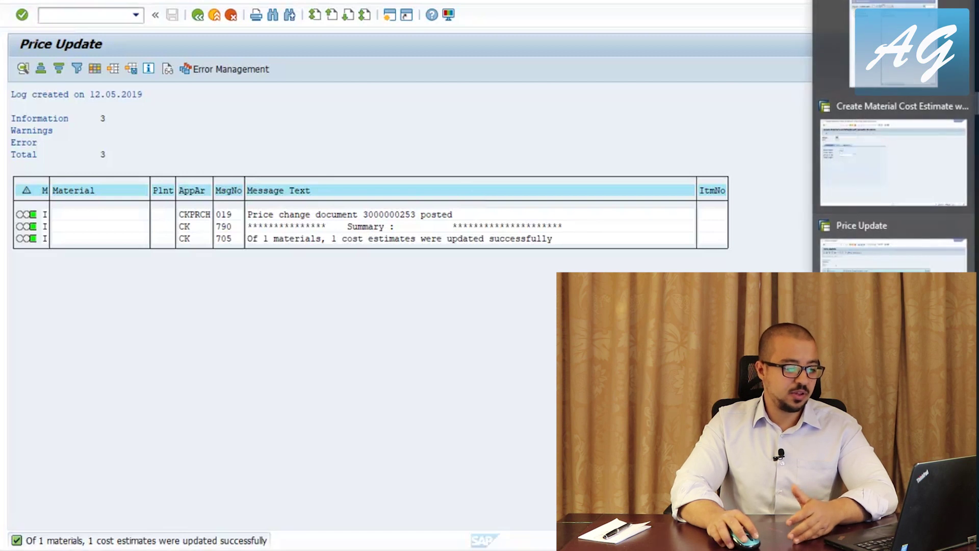
click(894, 45)
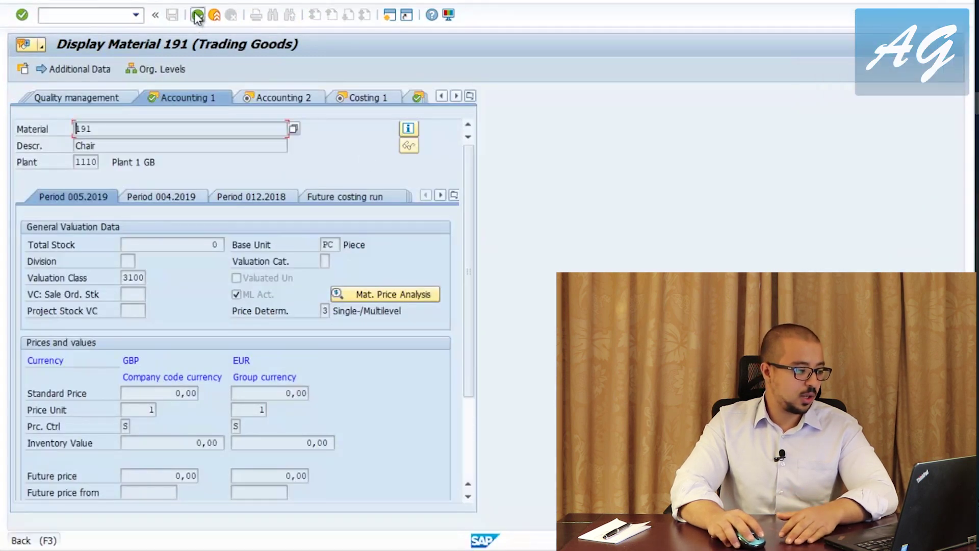
click(203, 15)
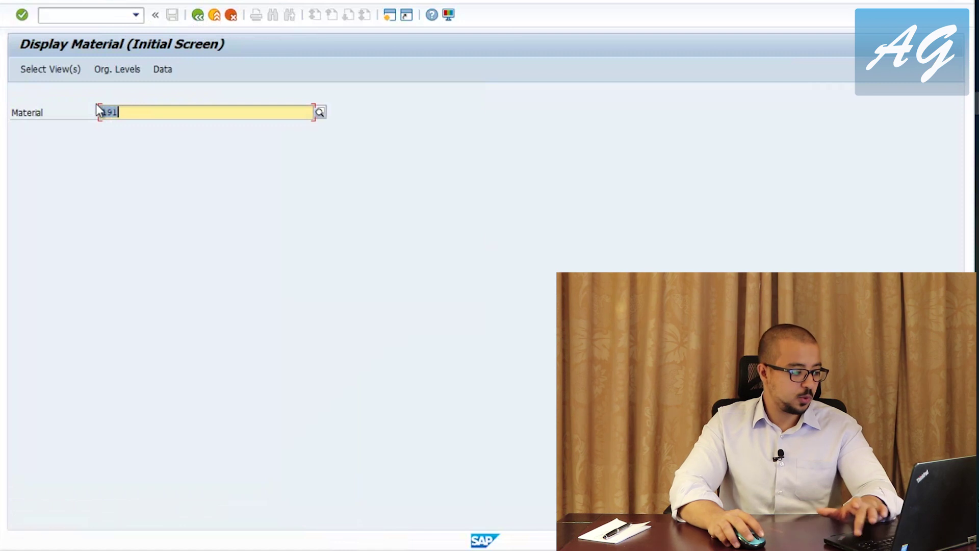
key(Return)
key(Return)
click(231, 152)
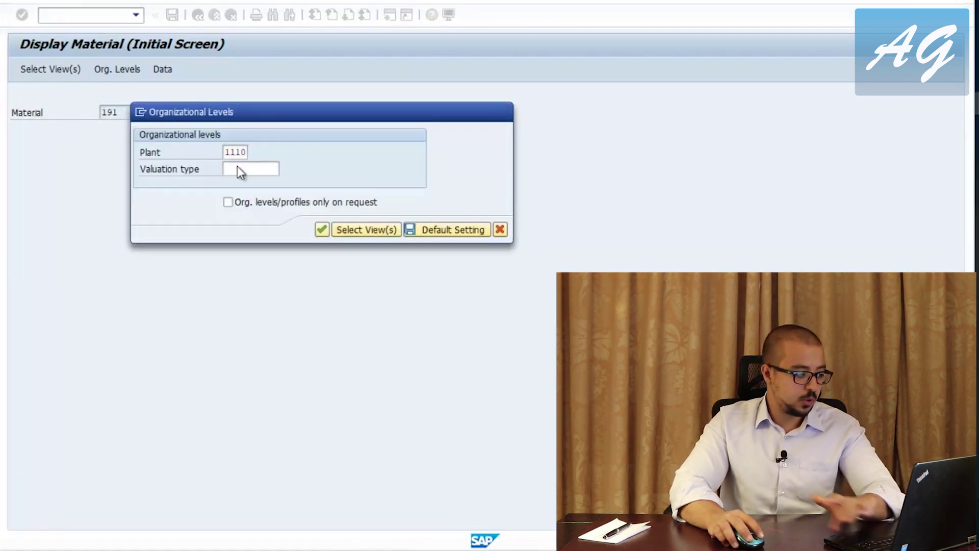
key(Return)
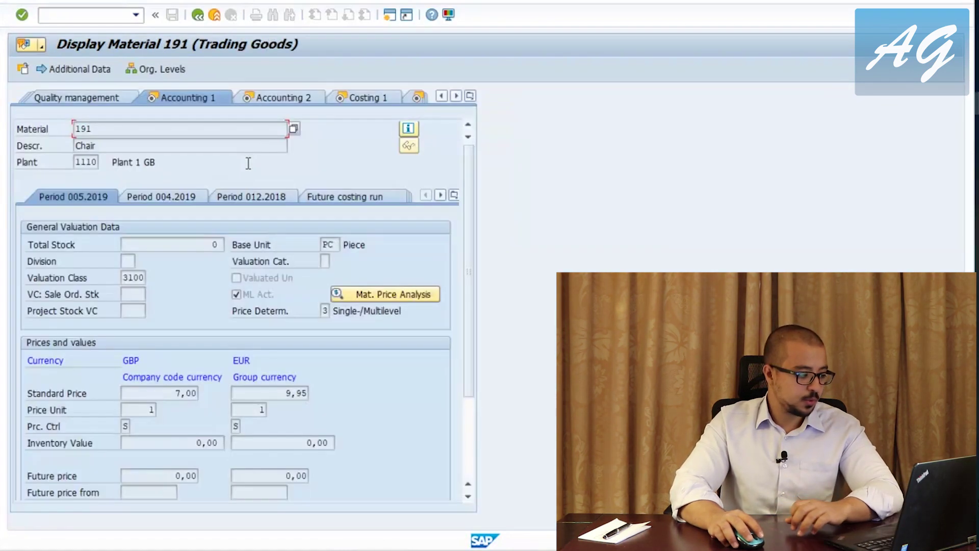
Check the current cost estimate's planned price and period in the Costing 2 view of material 191.
click(417, 98)
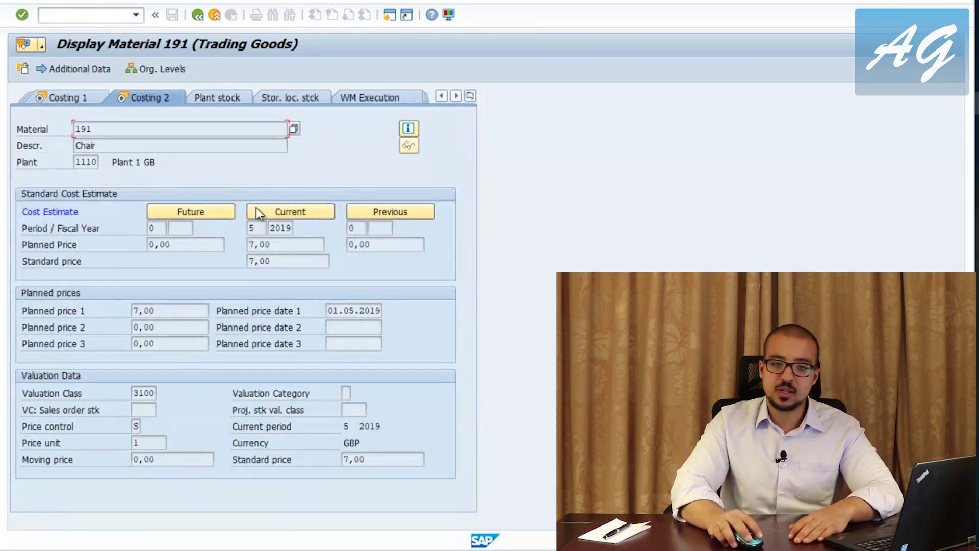
click(257, 246)
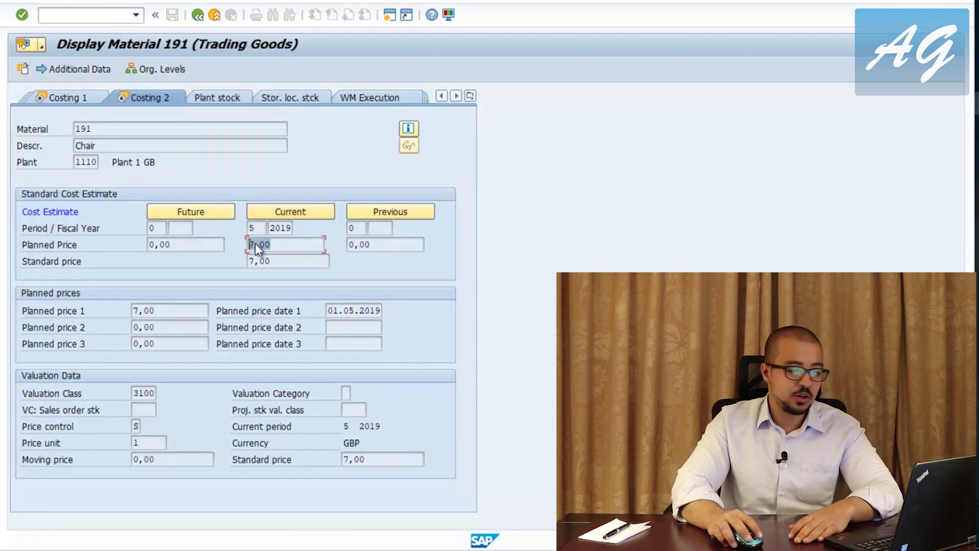
click(252, 228)
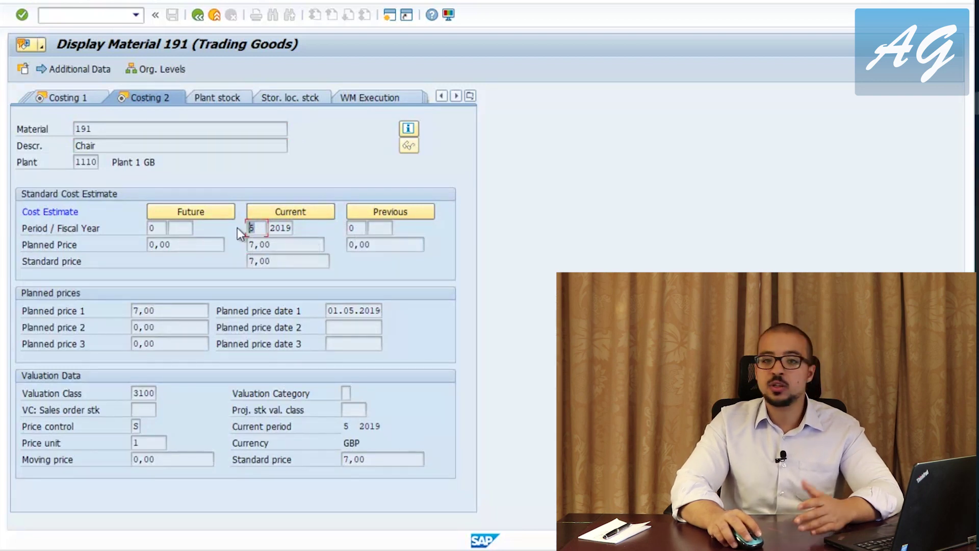